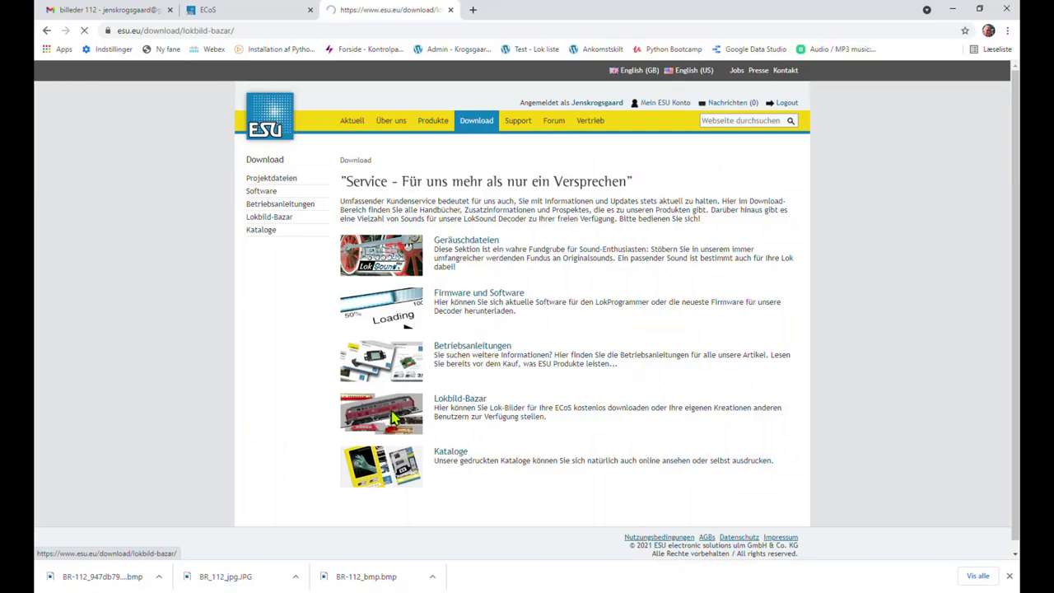
Step: Search the Lokbild-Bazar for BR 112 and download the BR 112 312-4 image as .bmp
click(642, 263)
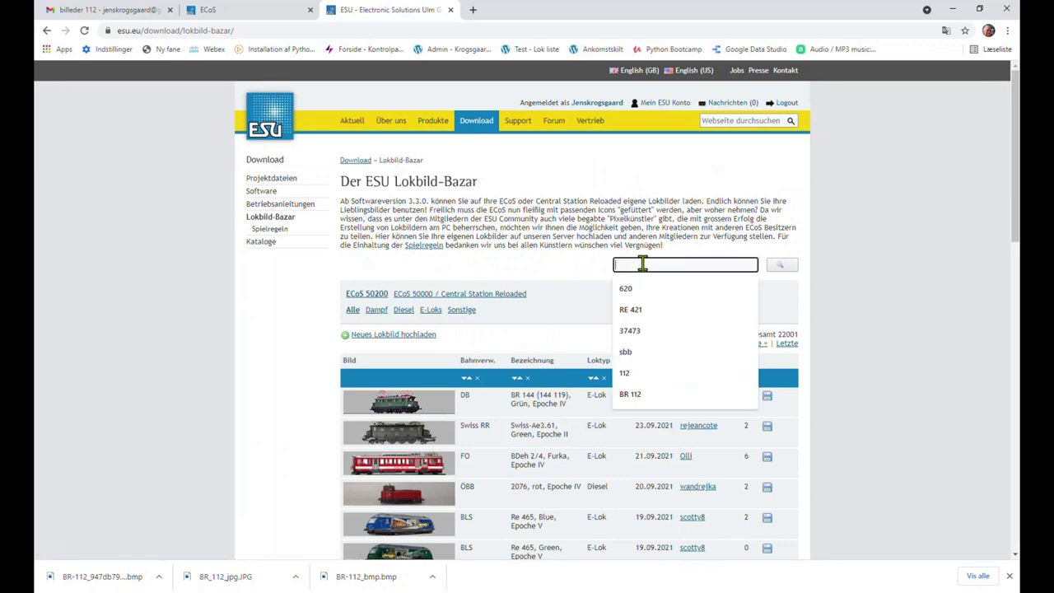
click(419, 282)
click(617, 264)
text(BR 112)
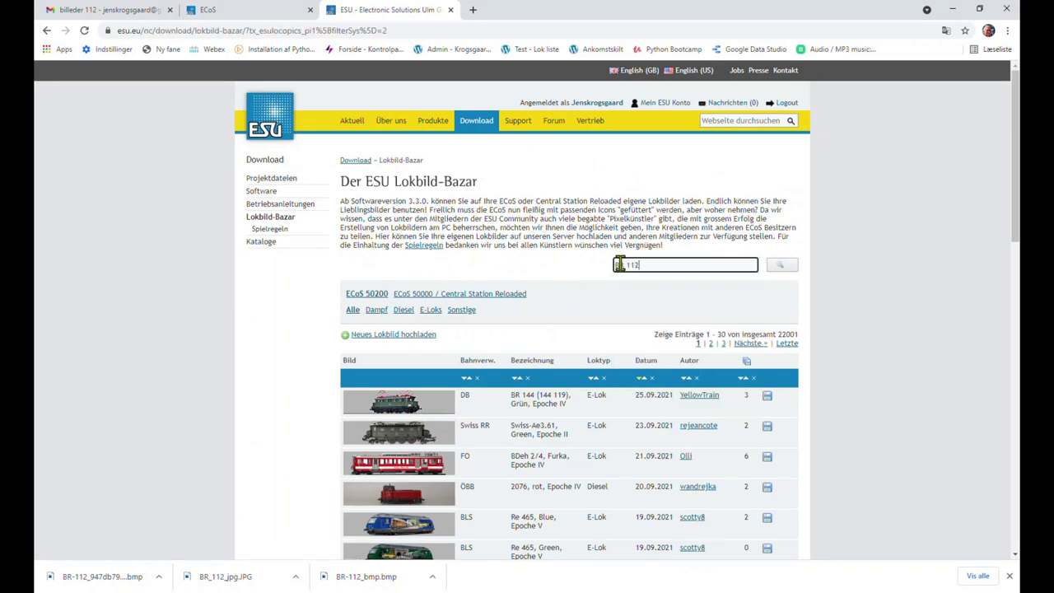
key(Return)
click(418, 475)
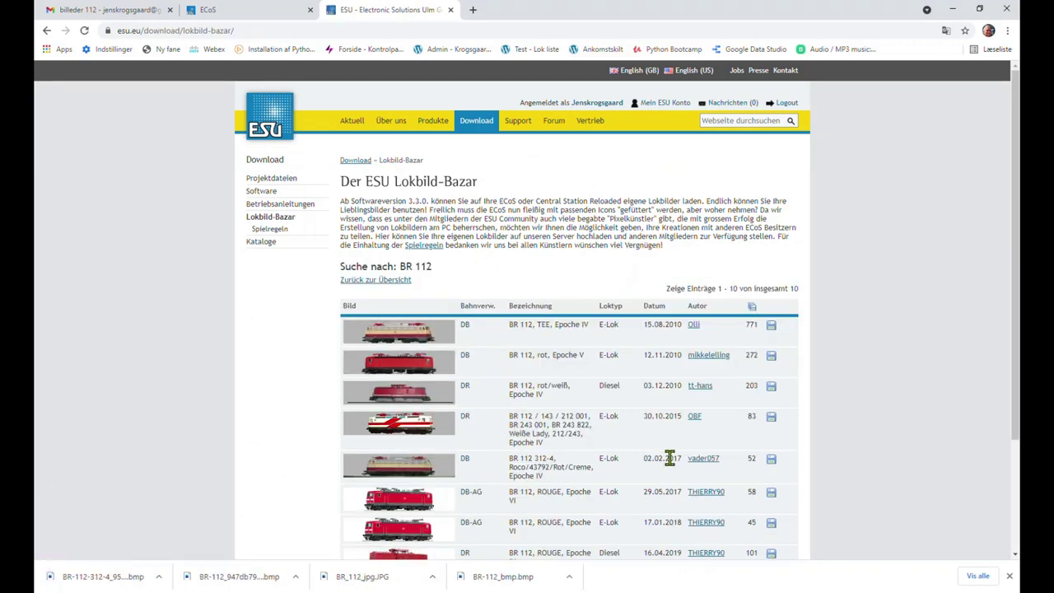
click(771, 461)
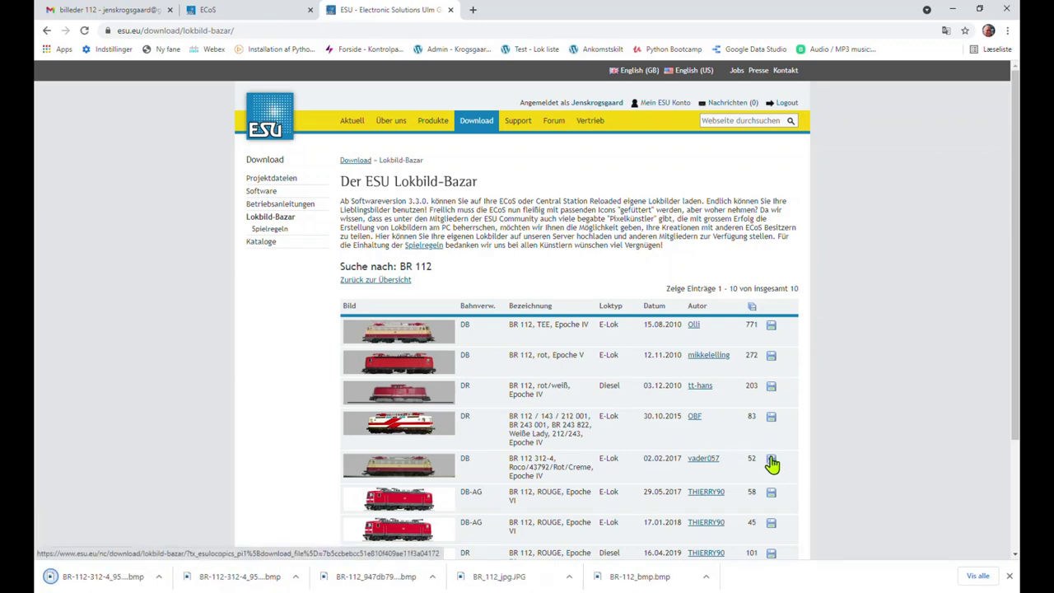
Step: In the ECoS web interface, begin a user-defined loco image upload at index 50
click(283, 16)
click(51, 178)
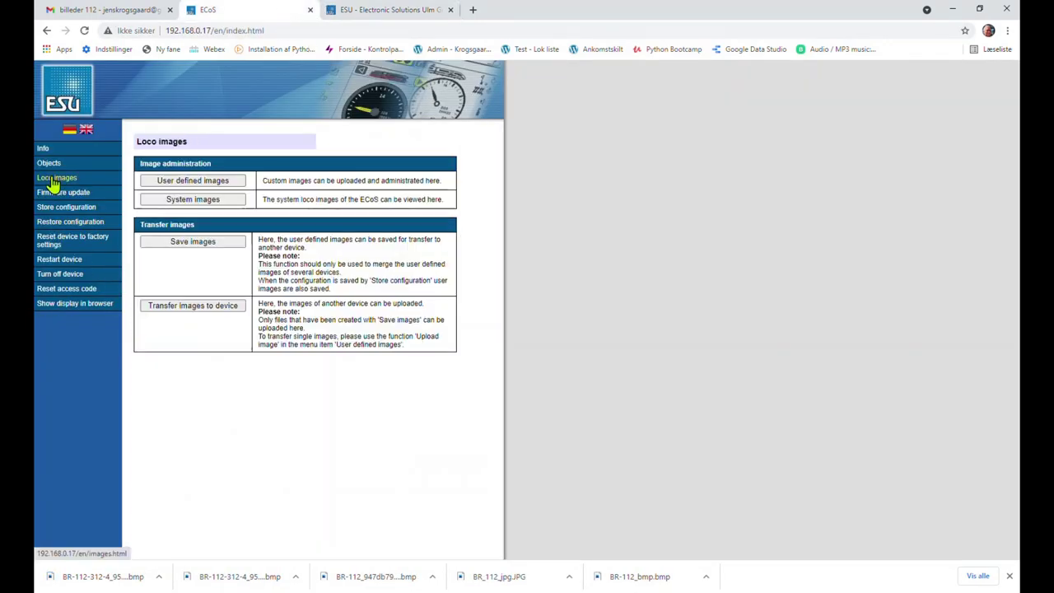
click(189, 180)
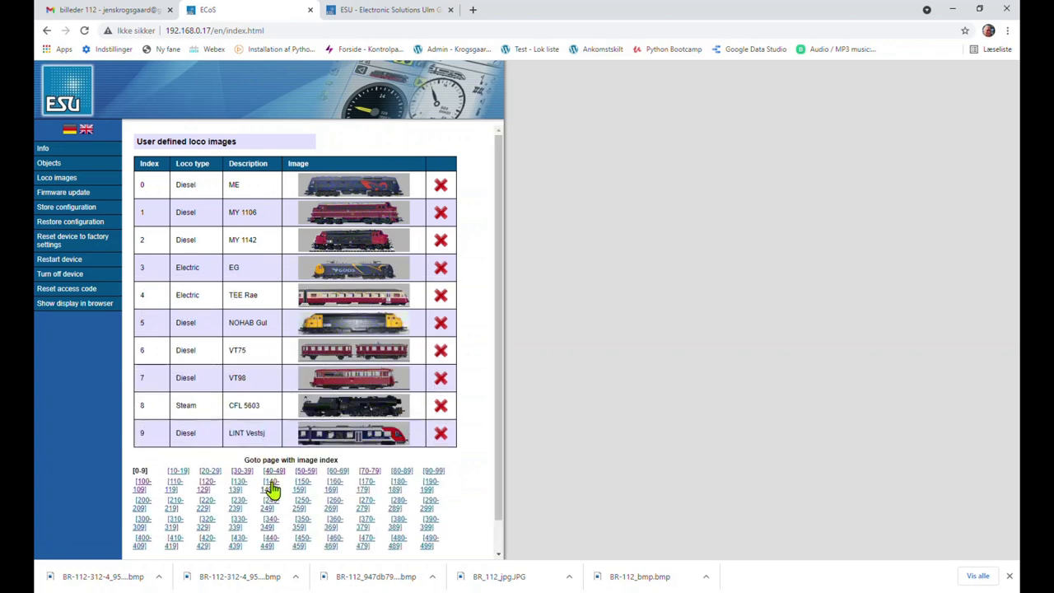
click(299, 475)
click(437, 188)
Step: Upload the BR 112 312-4 bitmap as an Electric loco image with a BR 112 description
click(191, 222)
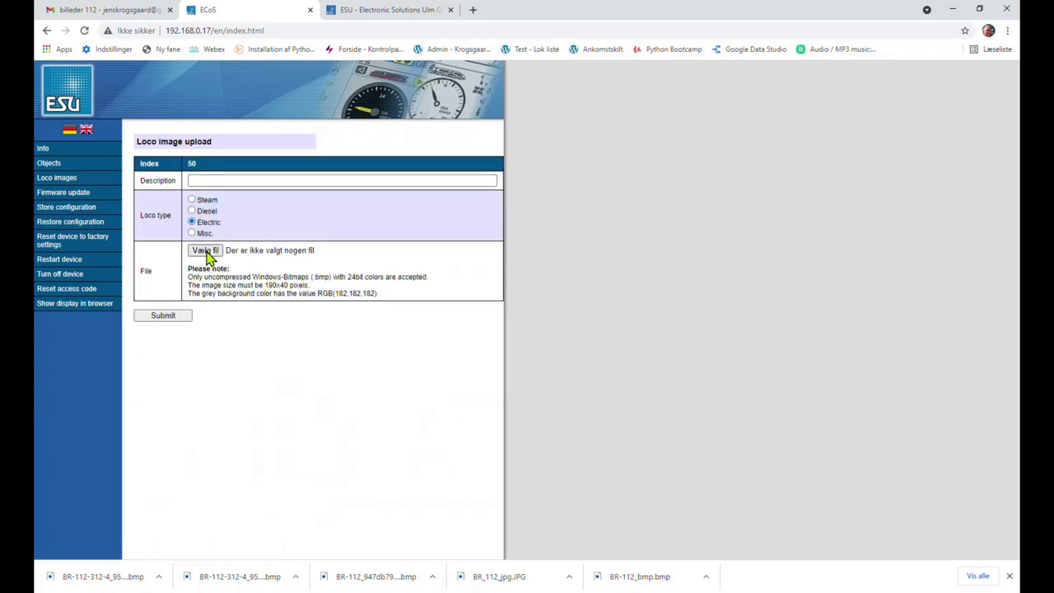
click(205, 250)
click(181, 115)
click(403, 289)
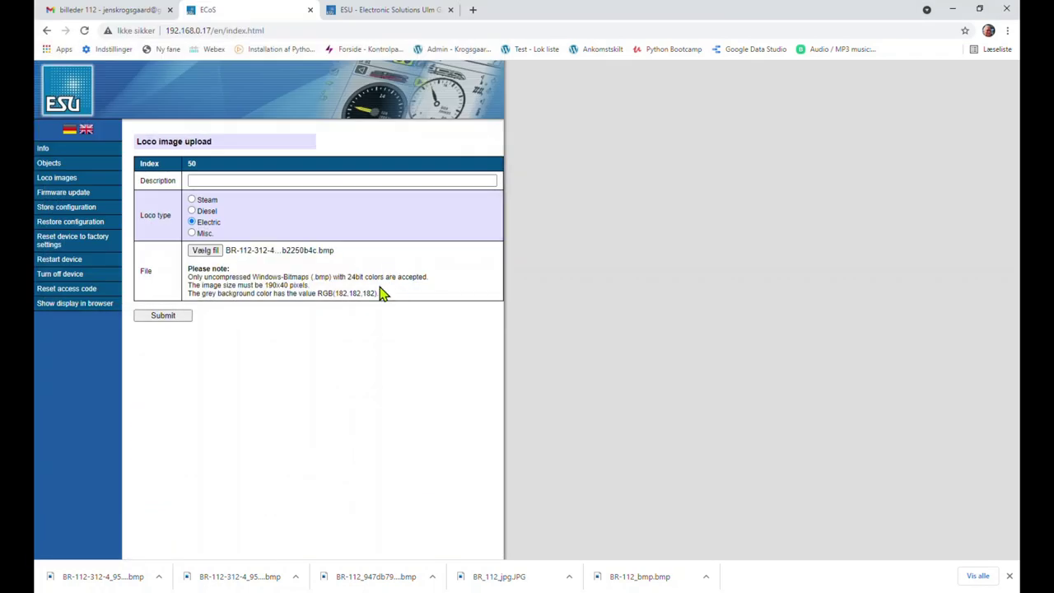
click(224, 181)
text(BR 112 488-2)
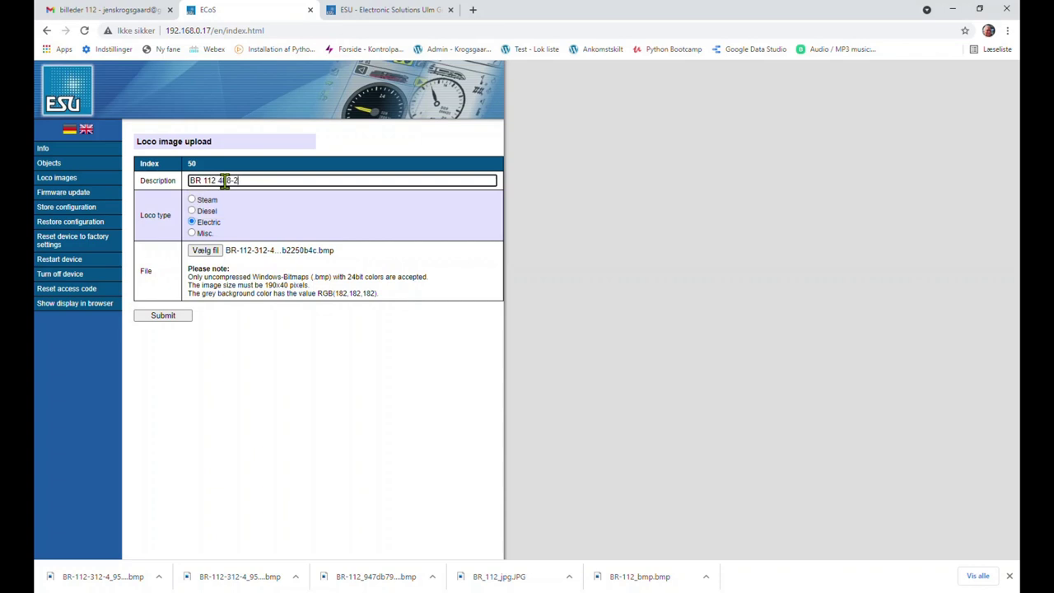
click(164, 316)
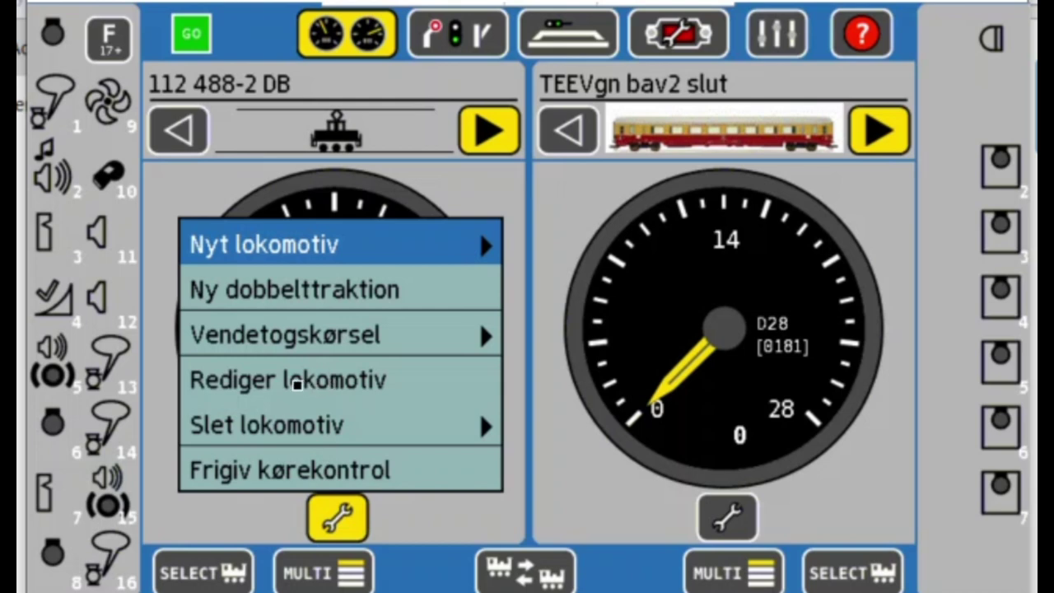
Step: Give locomotive 112 488-2 DB user-defined image 50 and save its settings
click(295, 384)
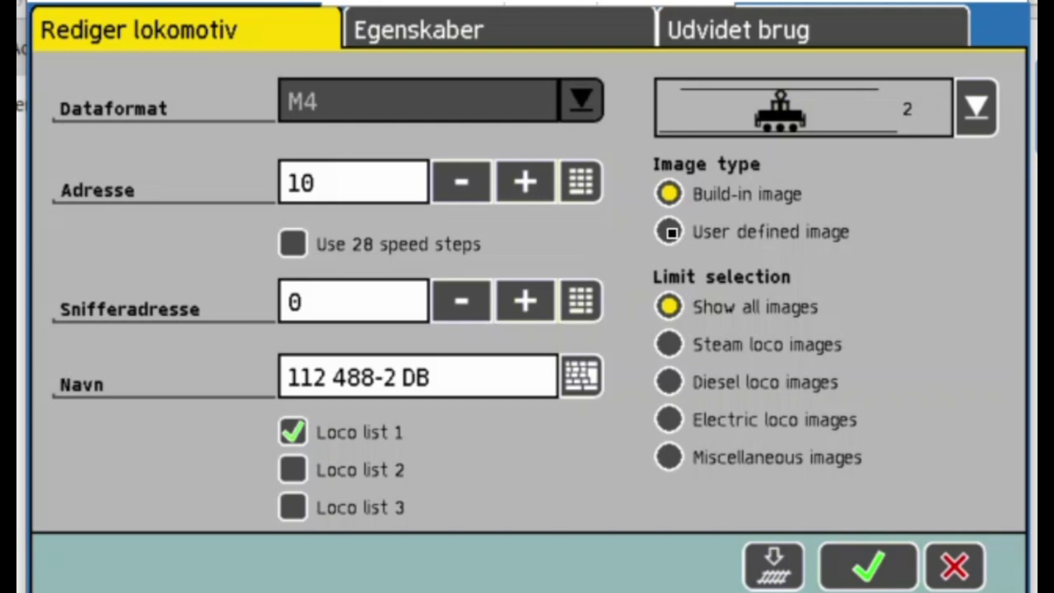
click(671, 232)
click(978, 110)
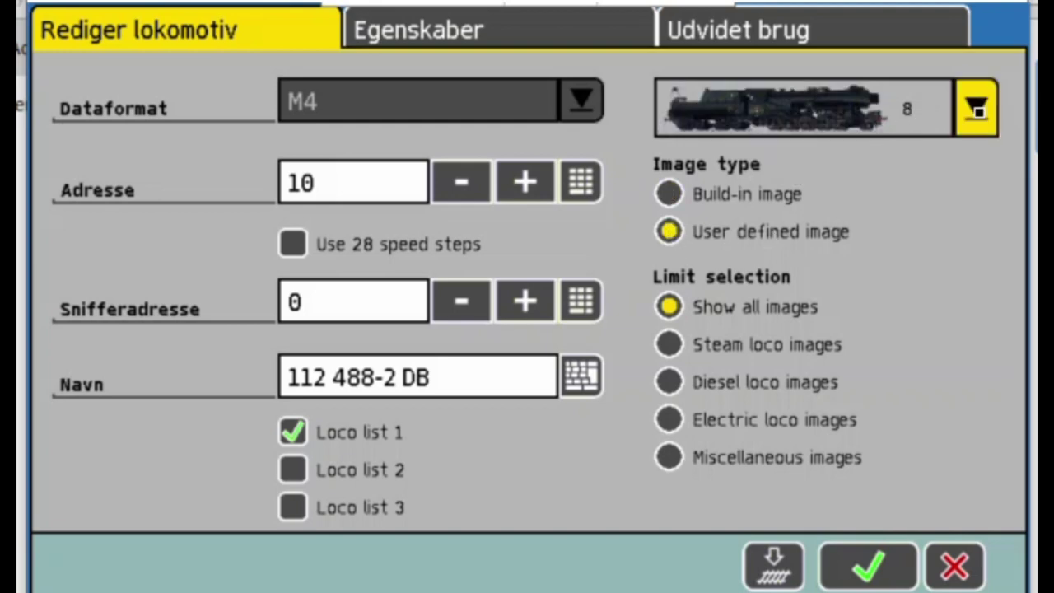
click(968, 172)
click(968, 172)
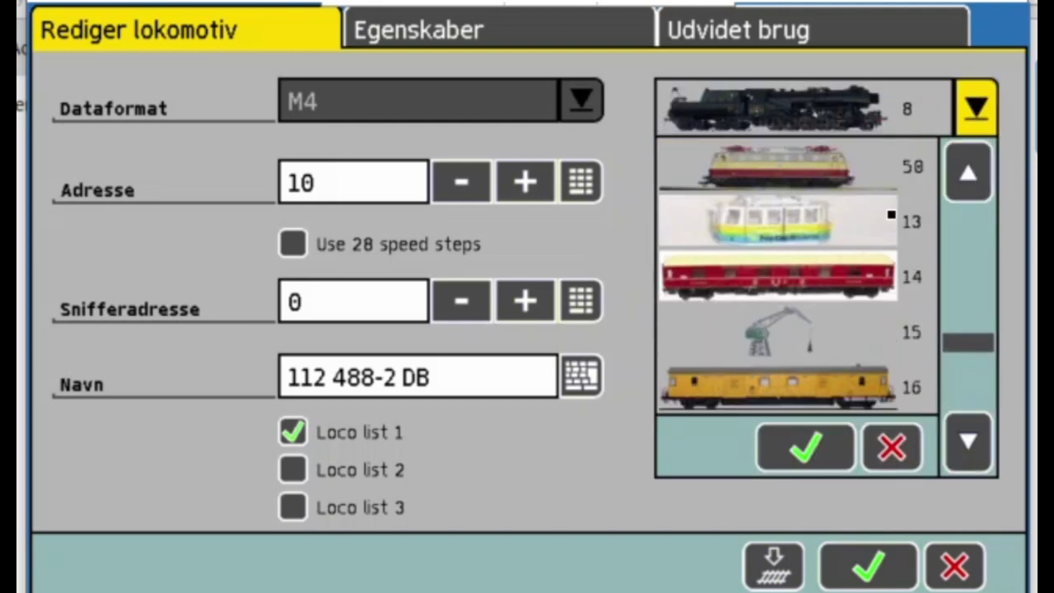
click(809, 180)
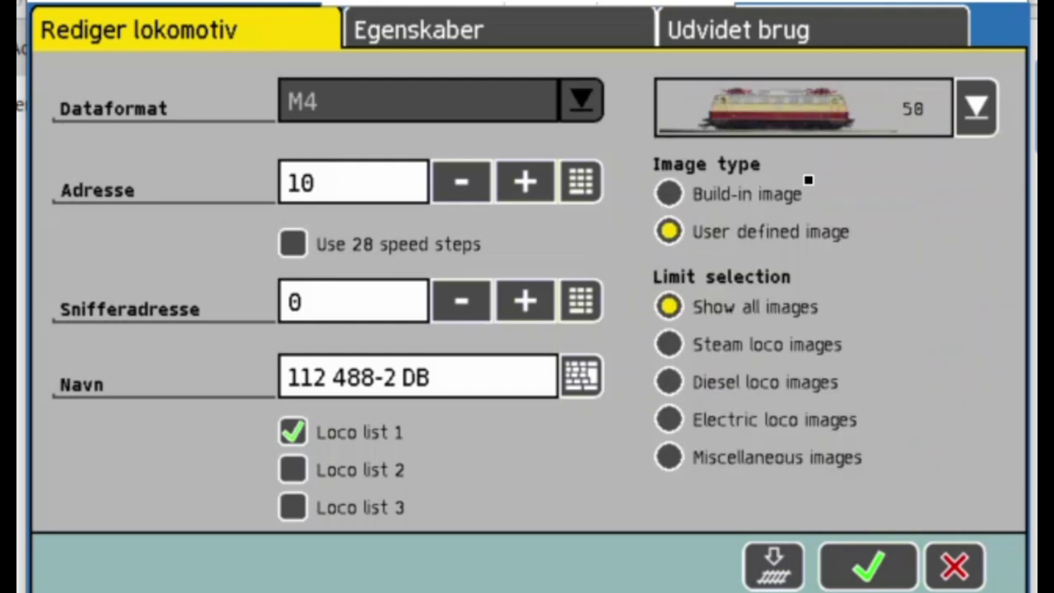
click(873, 568)
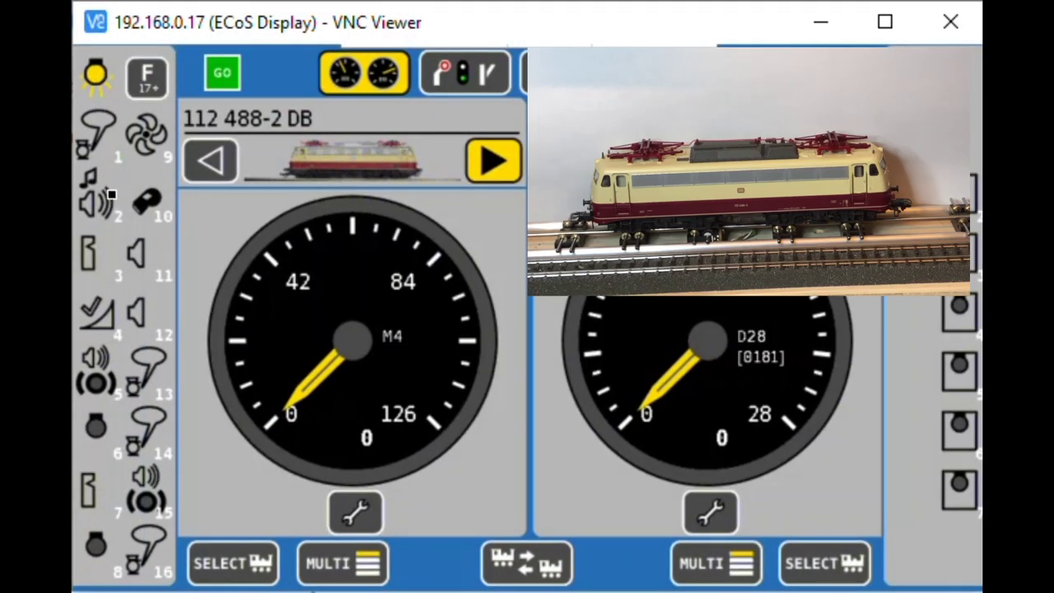
Step: Turn on the 112 488-2's sound (F2), switch F10 off, and raise speed through 28 and 33 to 40
click(103, 200)
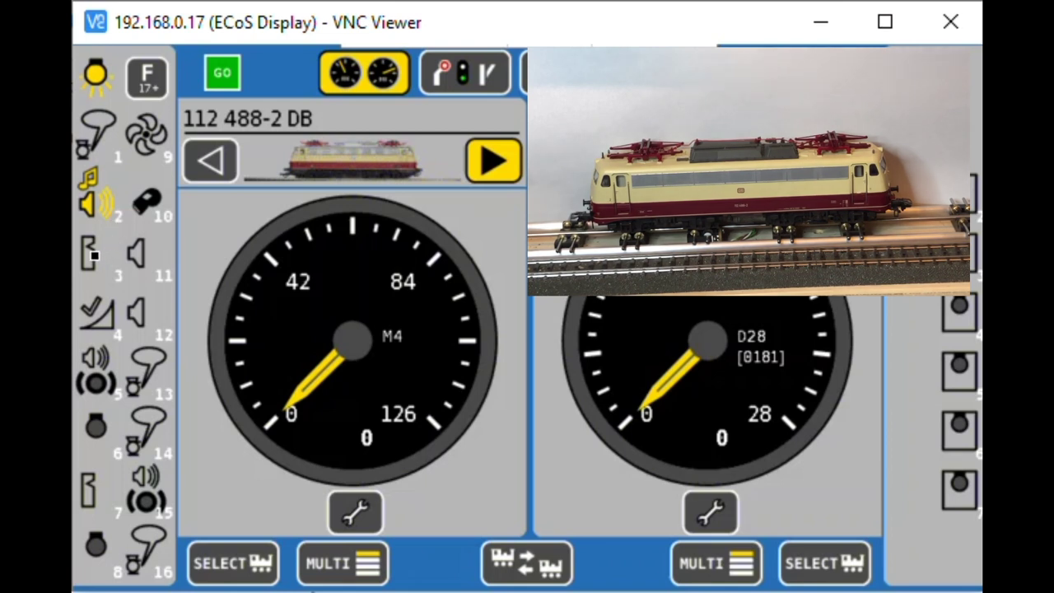
click(145, 199)
click(244, 309)
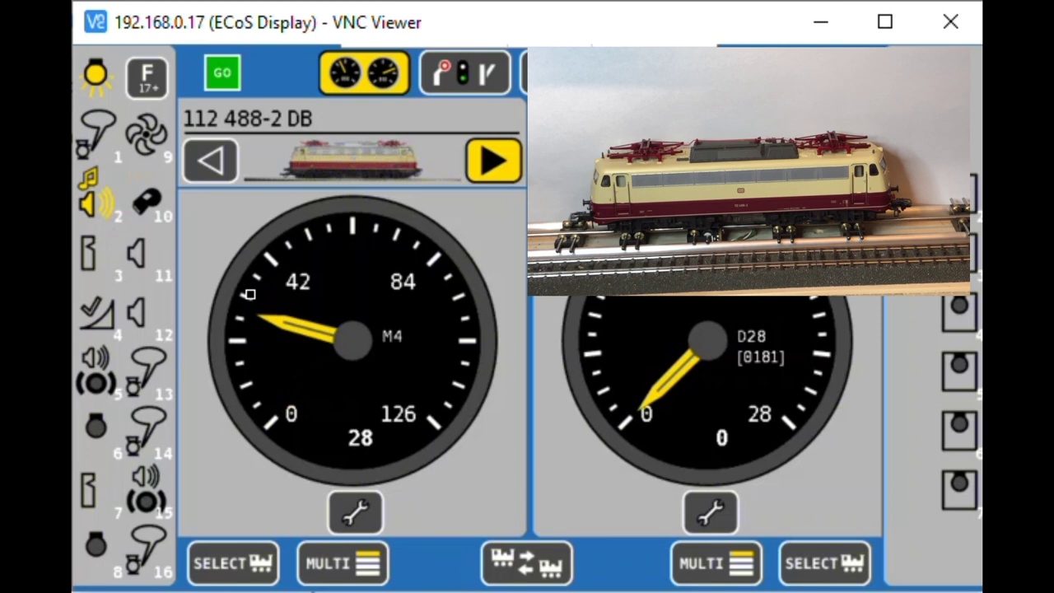
click(249, 294)
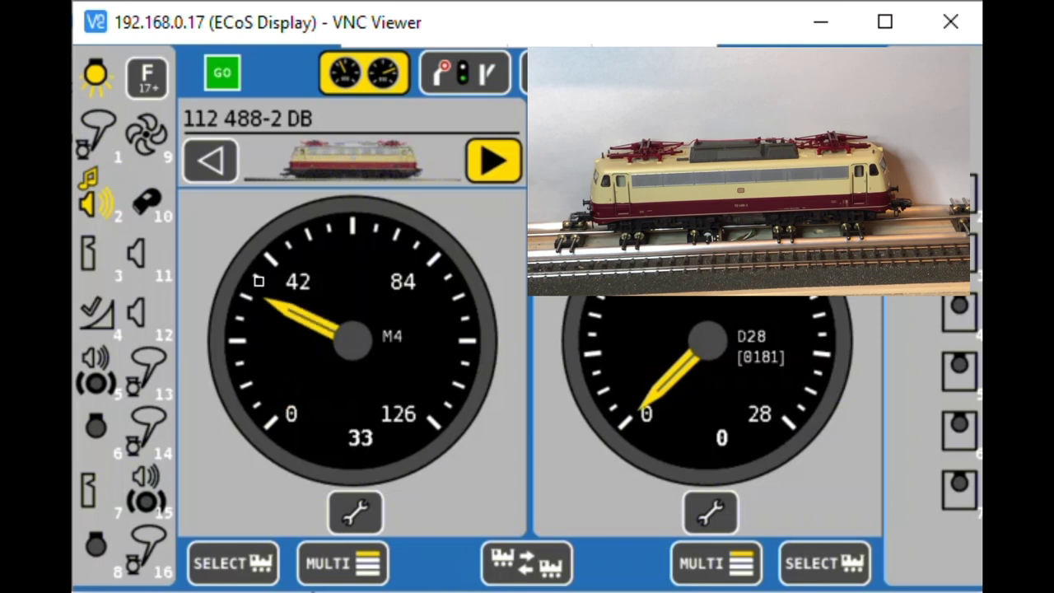
click(270, 273)
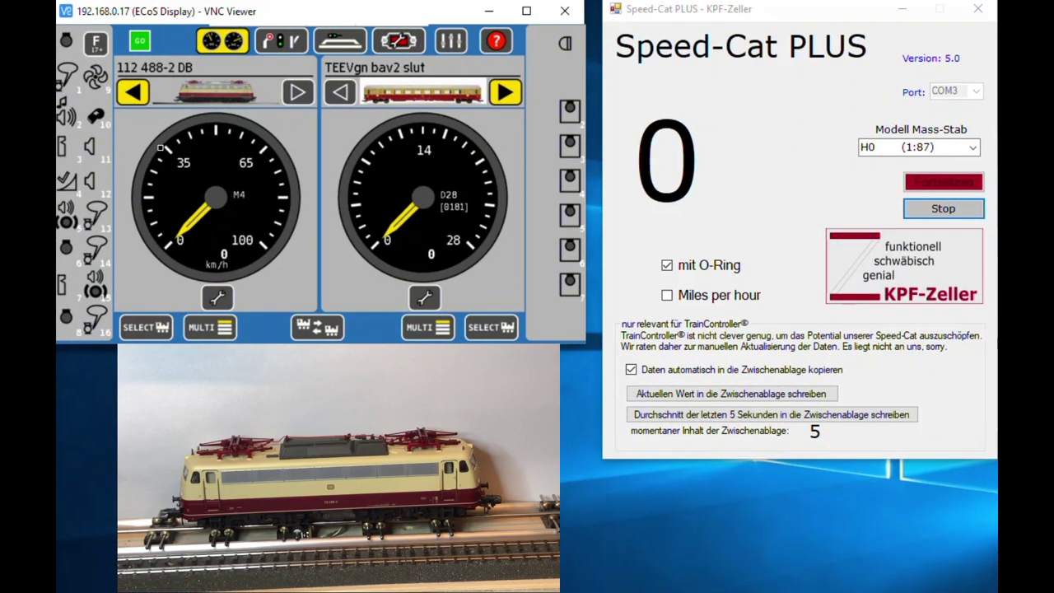
Step: Run the loco at about 41, 50 and 100 km/h while reading Speed-Cat PLUS values
click(162, 147)
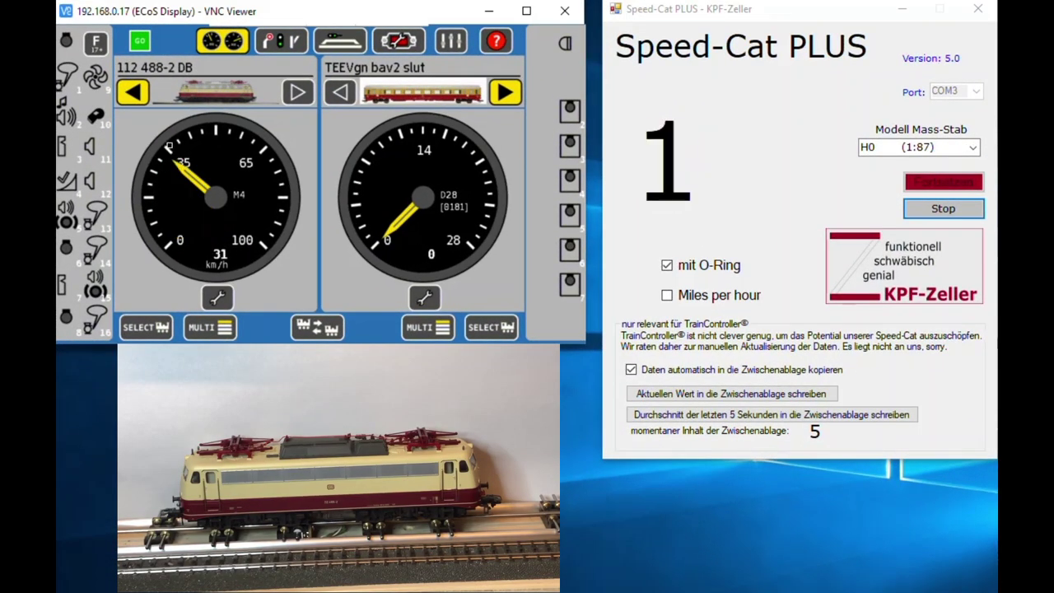
click(213, 134)
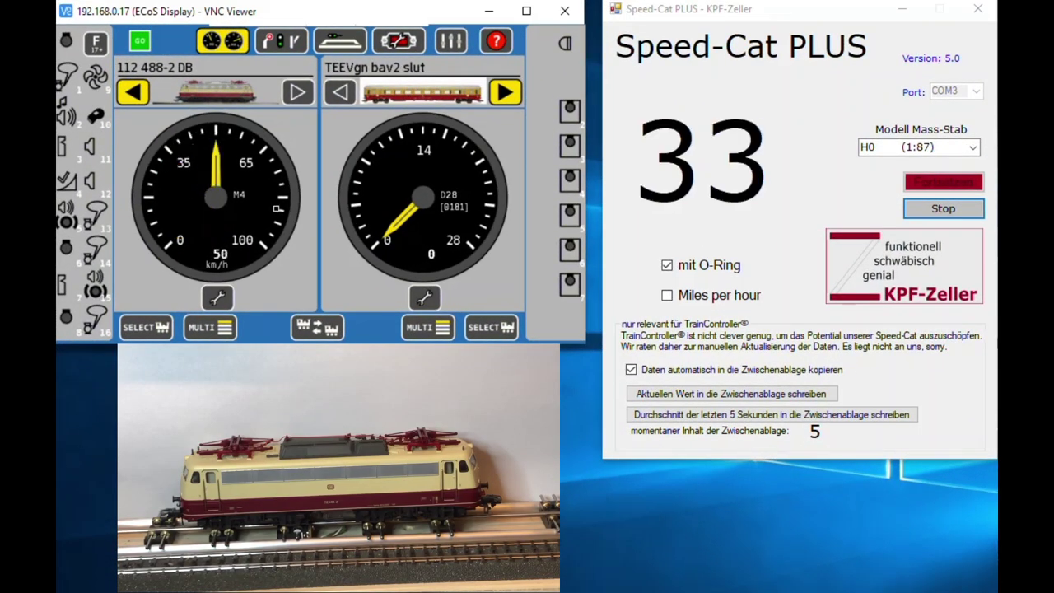
click(260, 246)
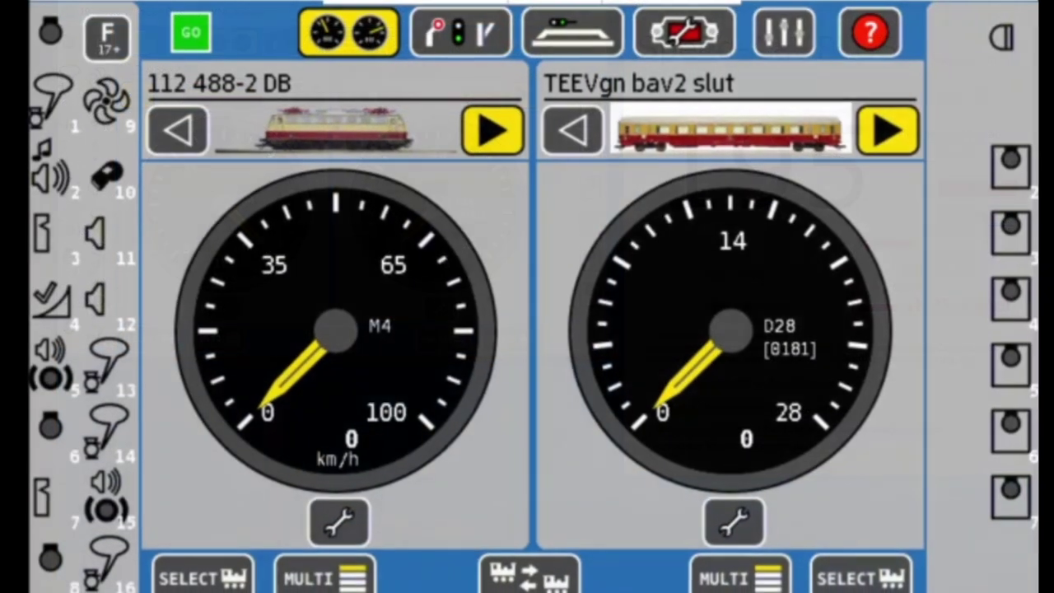
Step: Set the 112 488-2's speedometer display maximum to 160 km/h in its properties
click(334, 517)
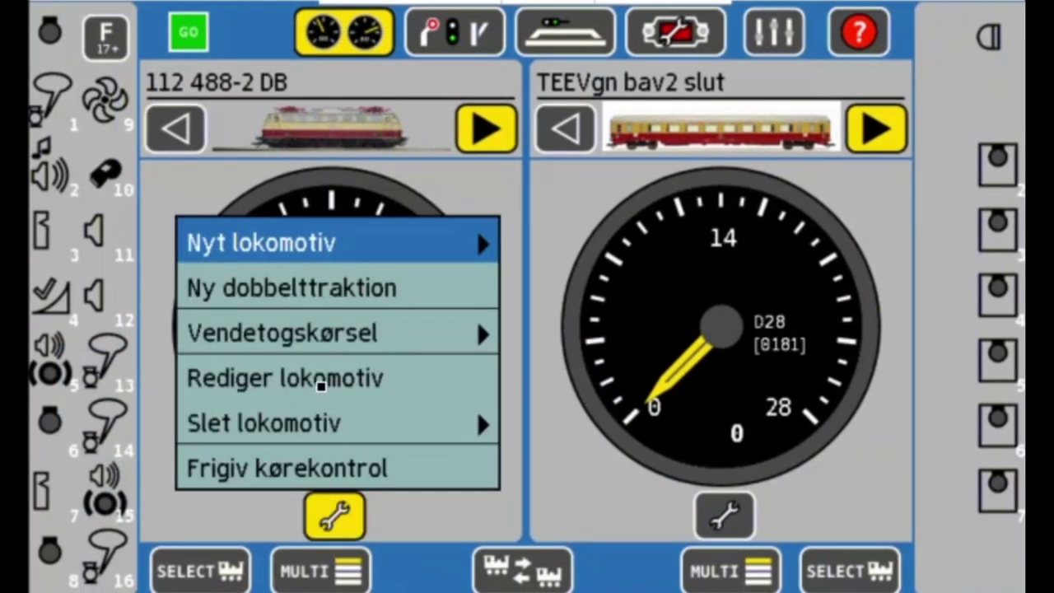
click(319, 381)
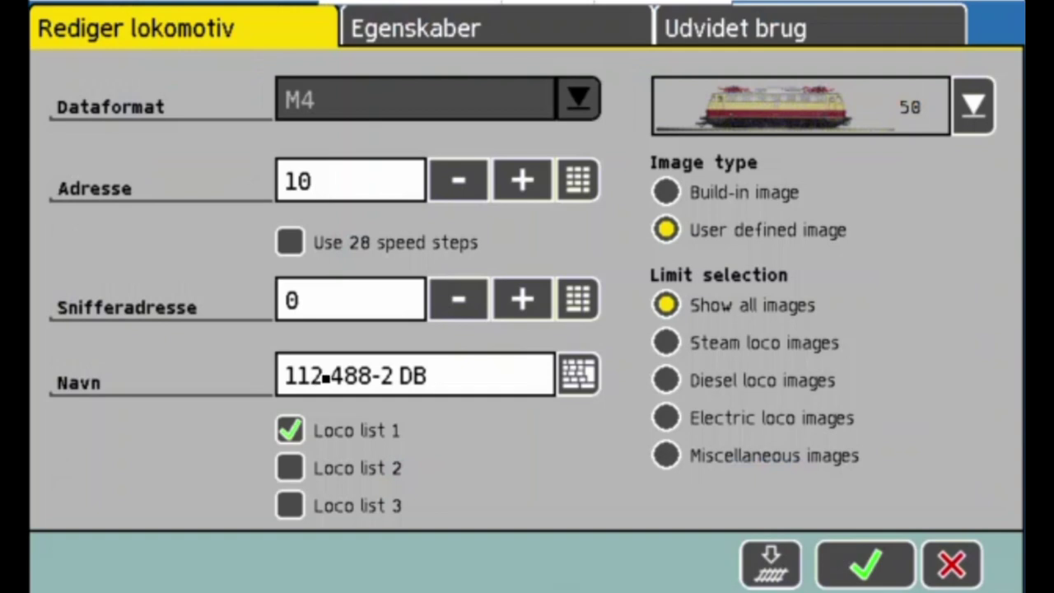
click(469, 28)
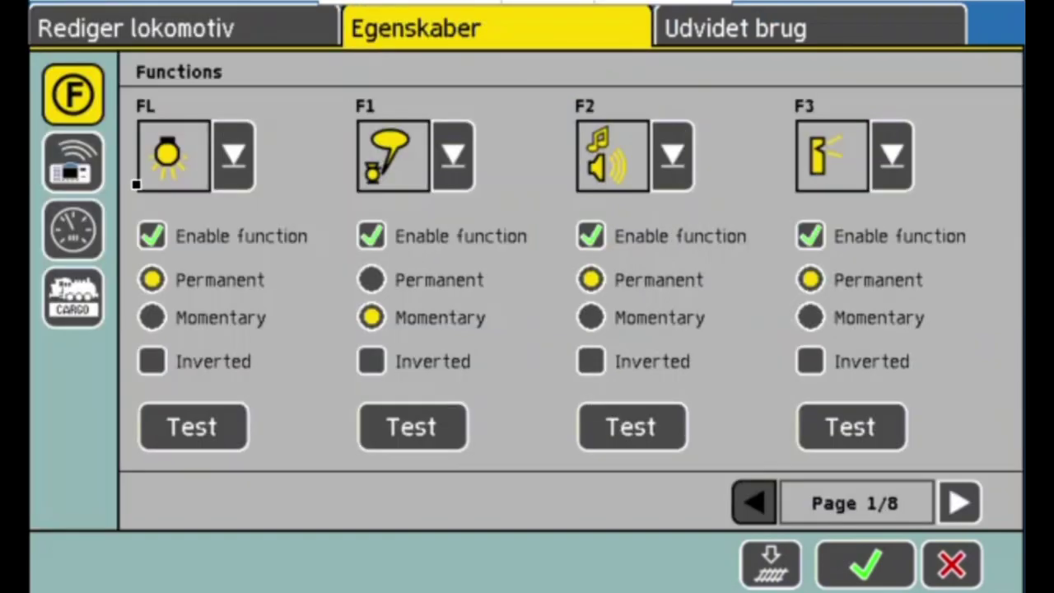
click(71, 239)
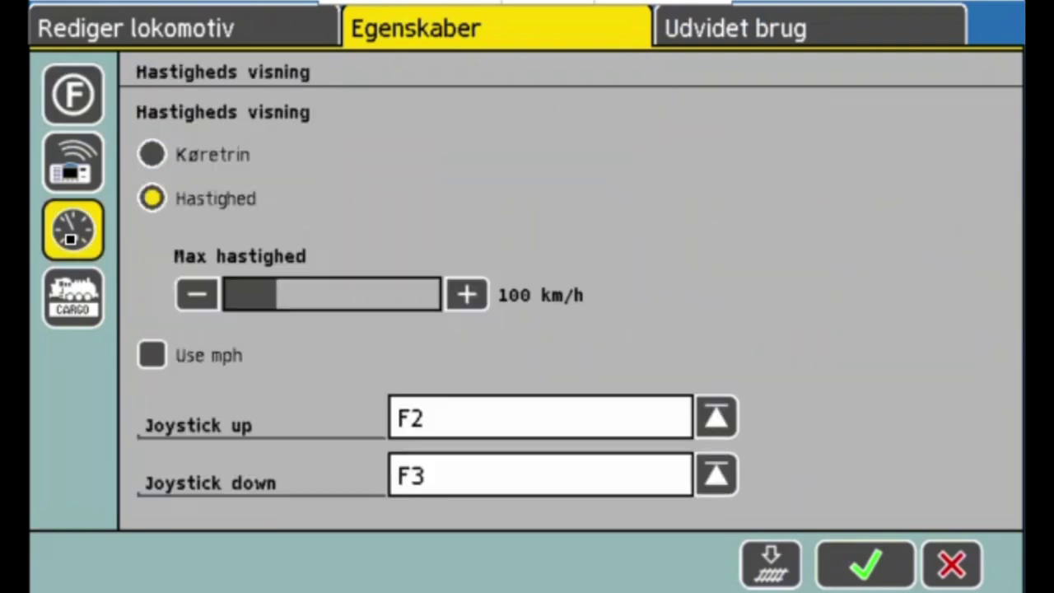
drag(466, 294, 475, 294)
Step: Lower Max hastighed on Kørekontrol page 2 from 196 to 160 and write it to the decoder
click(726, 28)
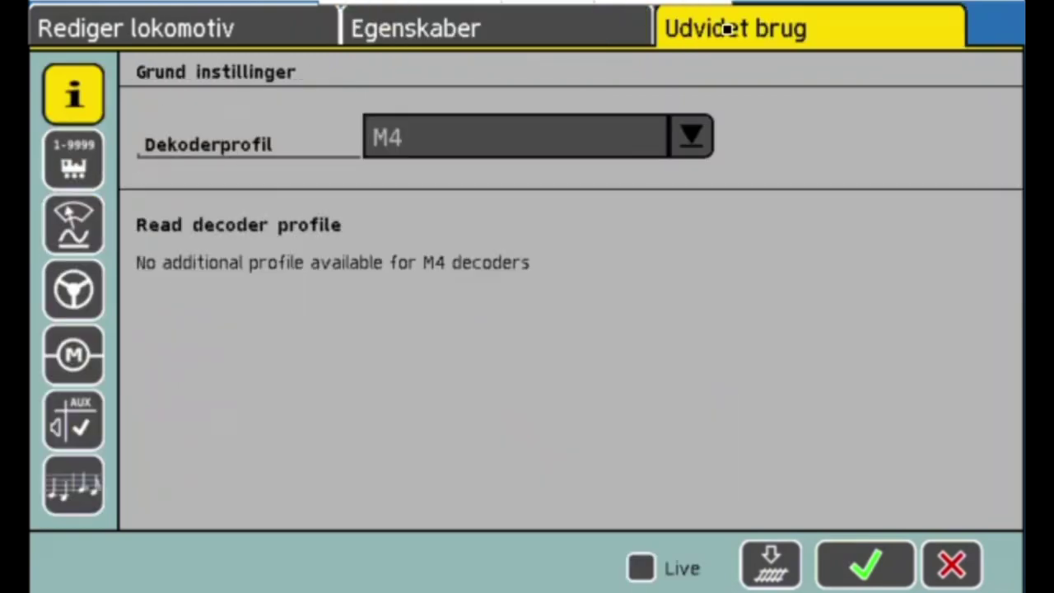
click(74, 229)
click(955, 504)
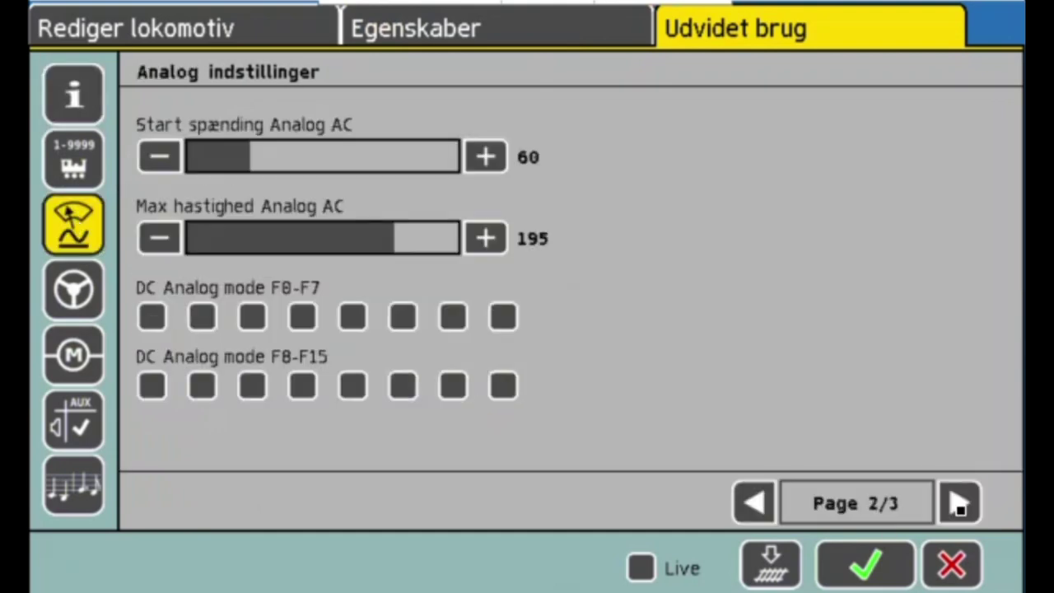
click(958, 503)
click(74, 290)
click(958, 506)
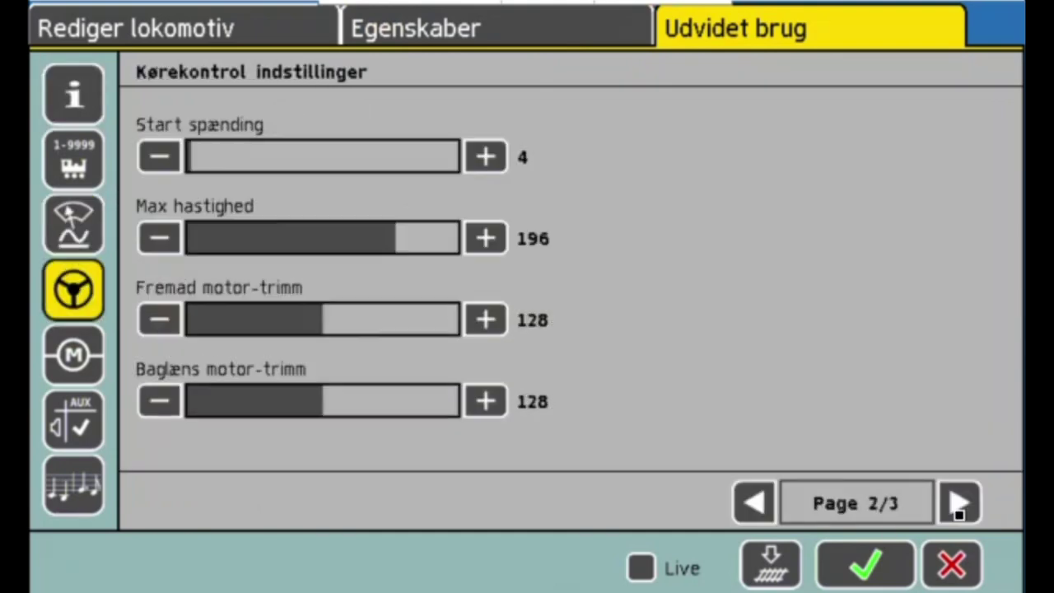
drag(374, 239, 360, 239)
click(157, 238)
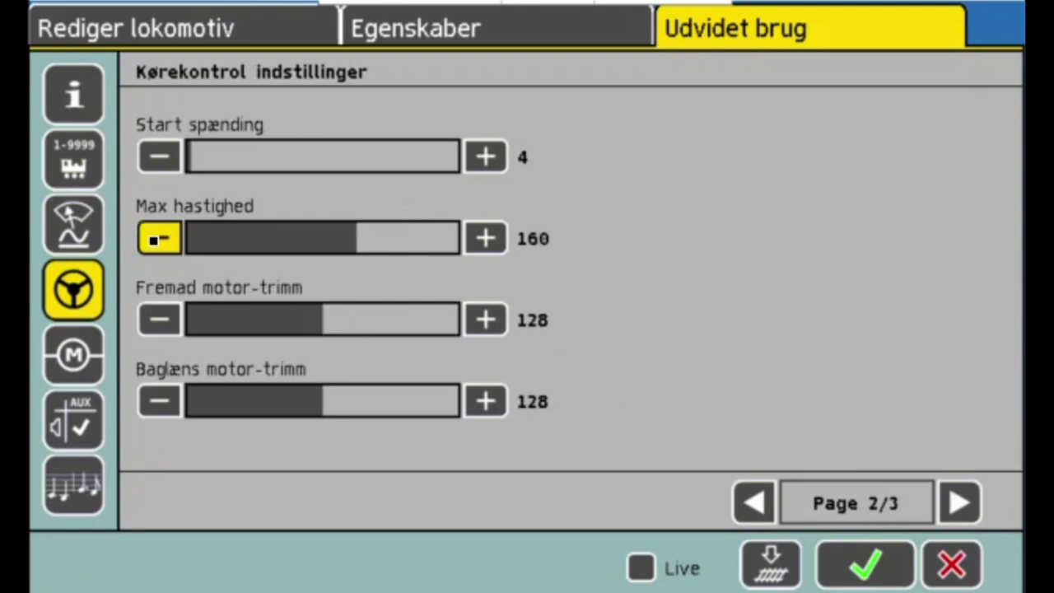
click(769, 566)
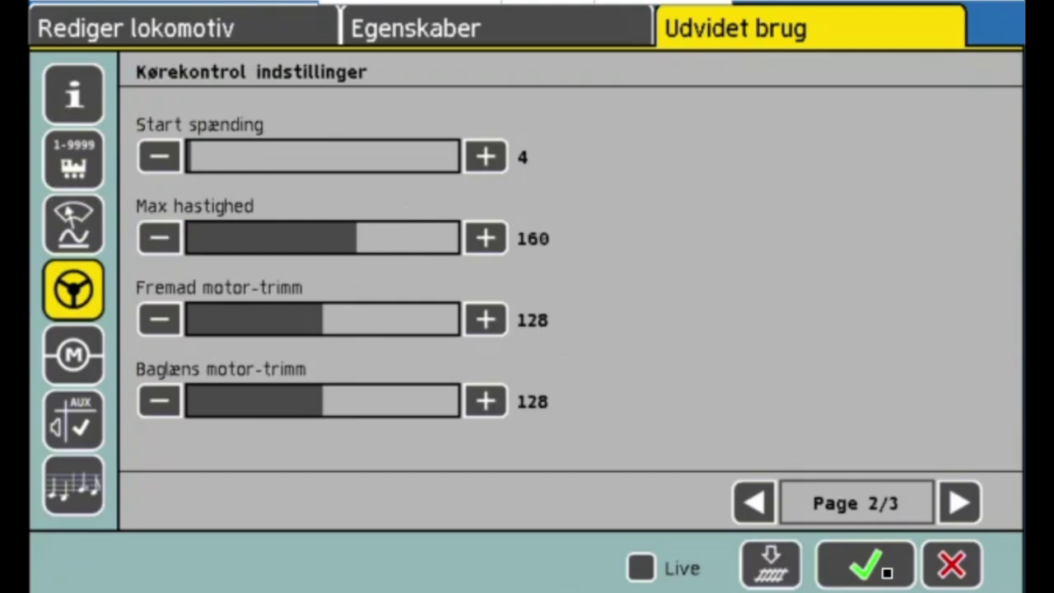
click(868, 568)
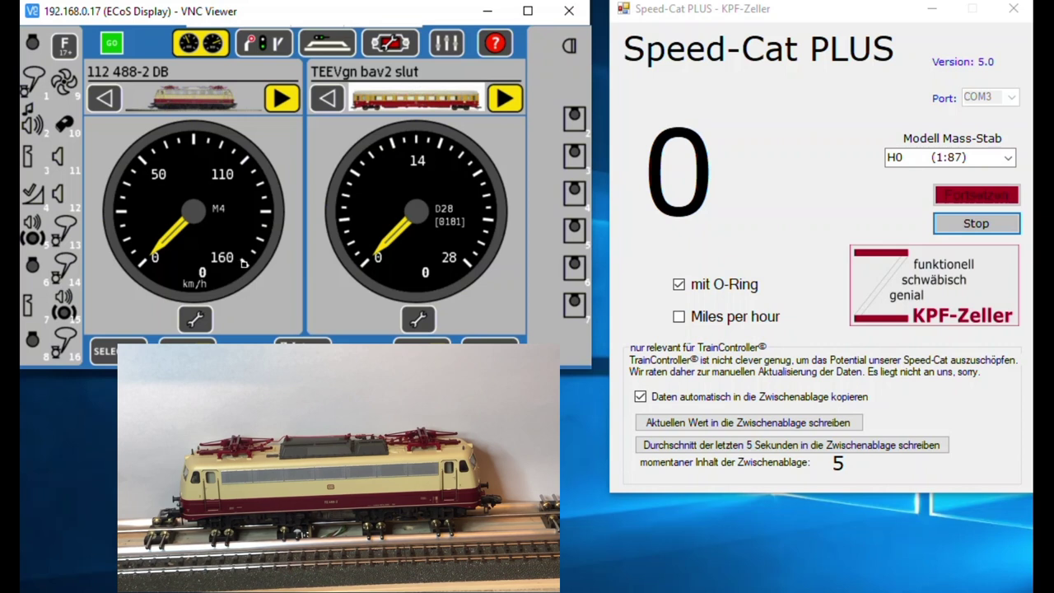
Step: Drive the 112 488-2 at full 160 km/h so Speed-Cat PLUS measures about 157
click(242, 262)
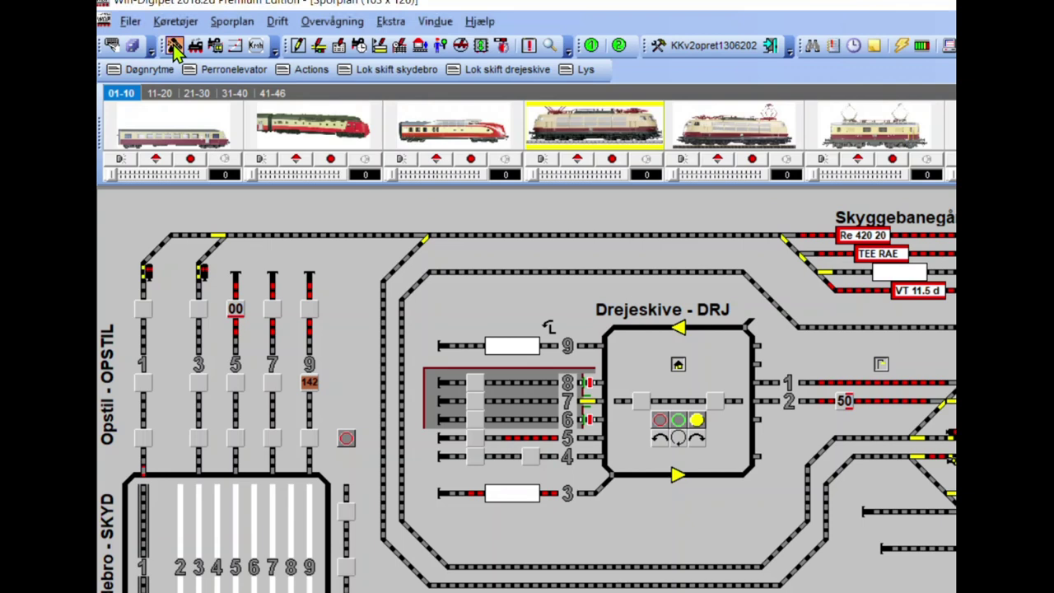
Step: Import loco 112 488-2 from the ECoS database using the Materiel-assistent
click(175, 47)
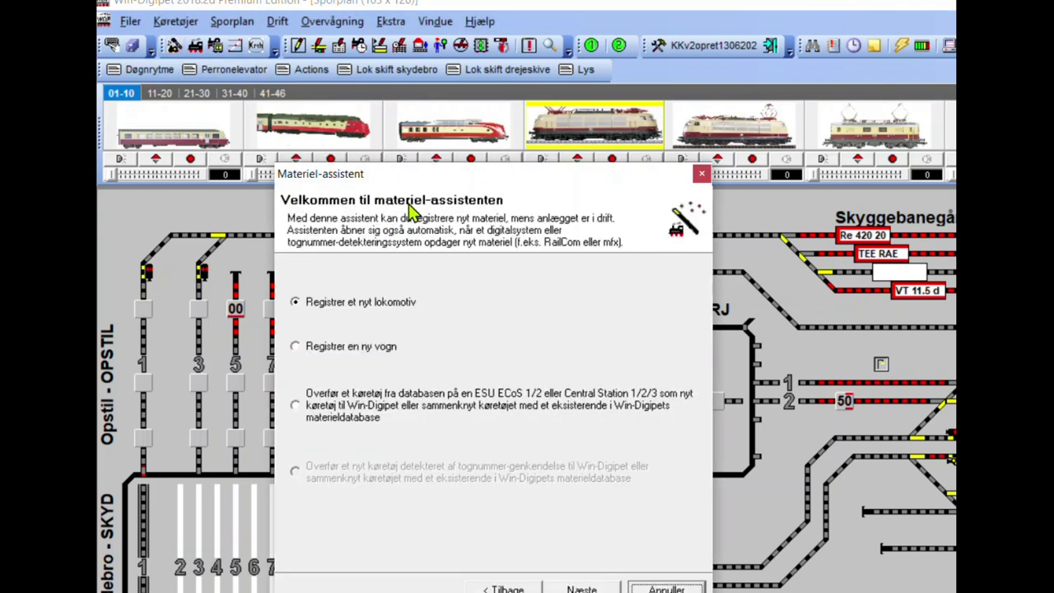
drag(404, 178, 345, 80)
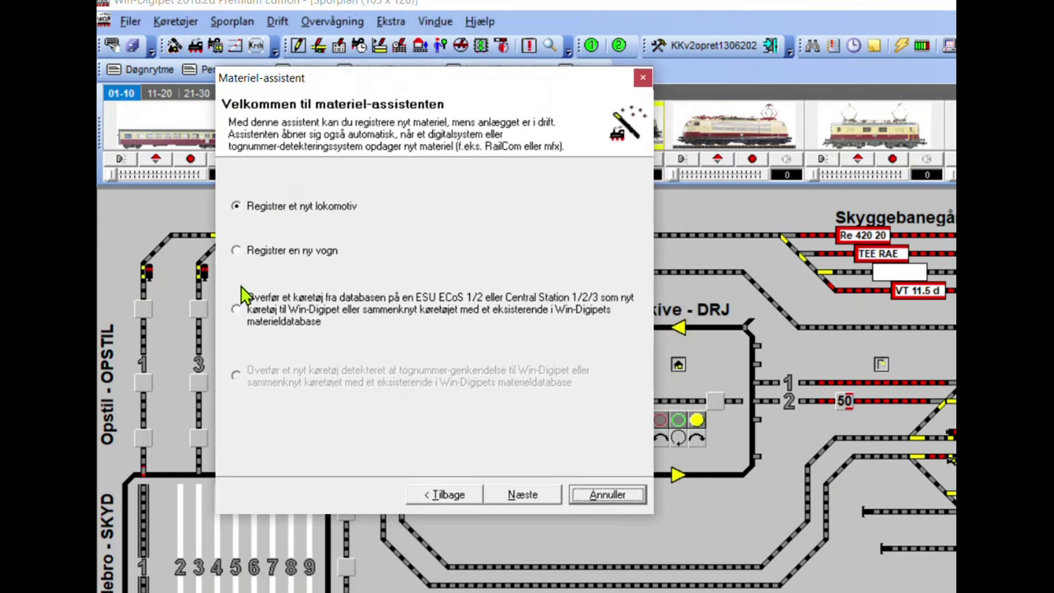
click(245, 317)
click(527, 494)
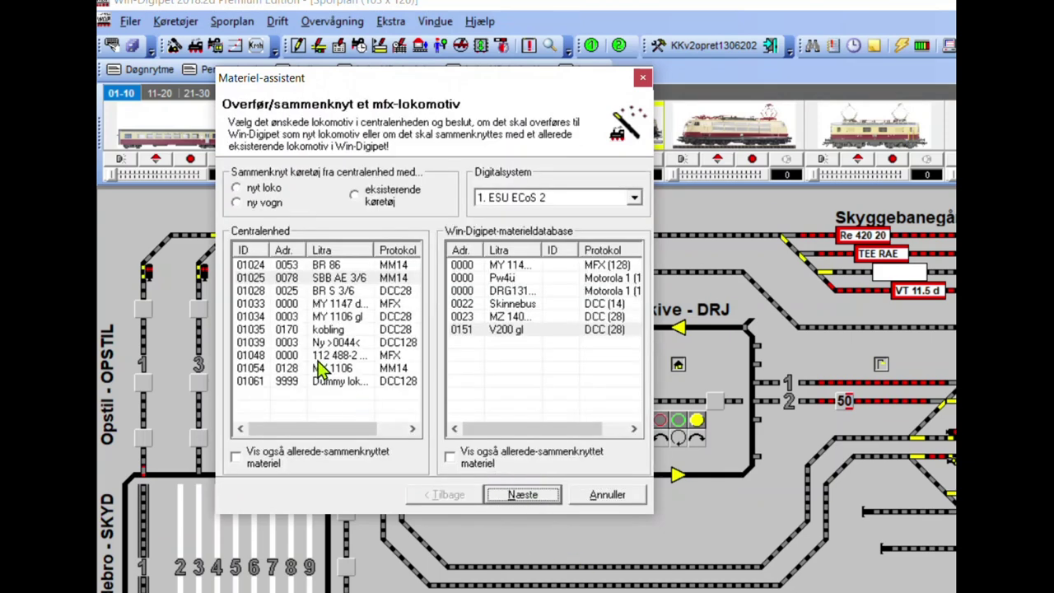
click(317, 357)
click(527, 497)
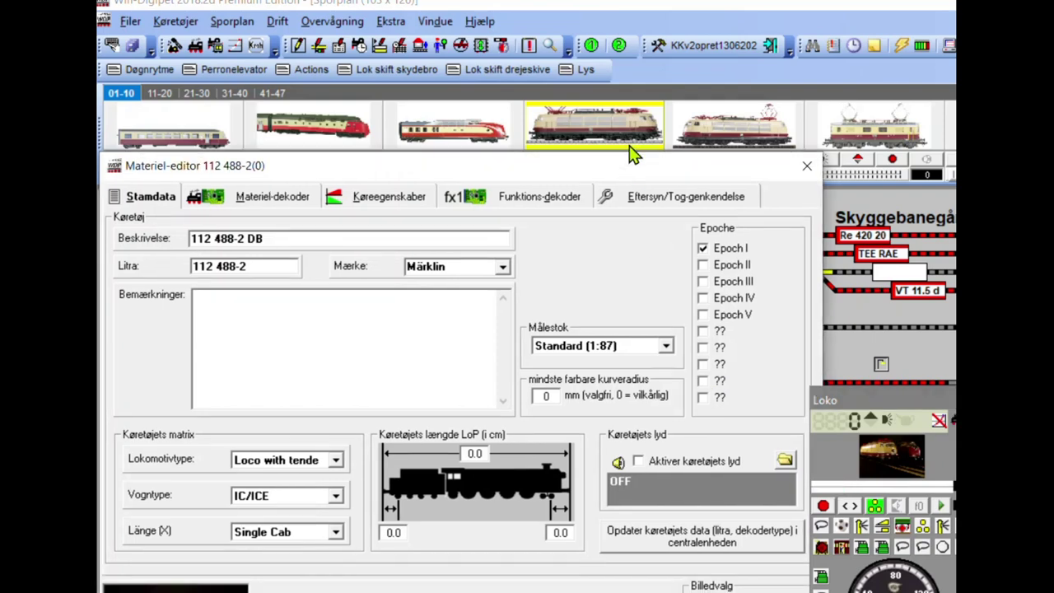
Step: Assign the BR_112_jpg own picture to the 112 488 loco
drag(580, 158, 620, 33)
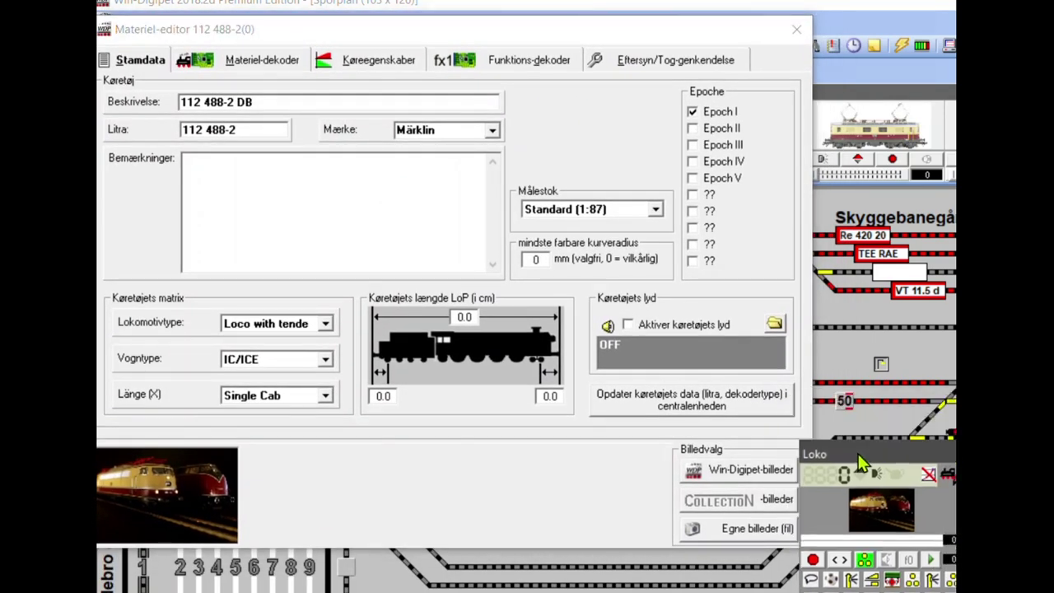
drag(824, 400, 491, 533)
click(750, 528)
click(142, 294)
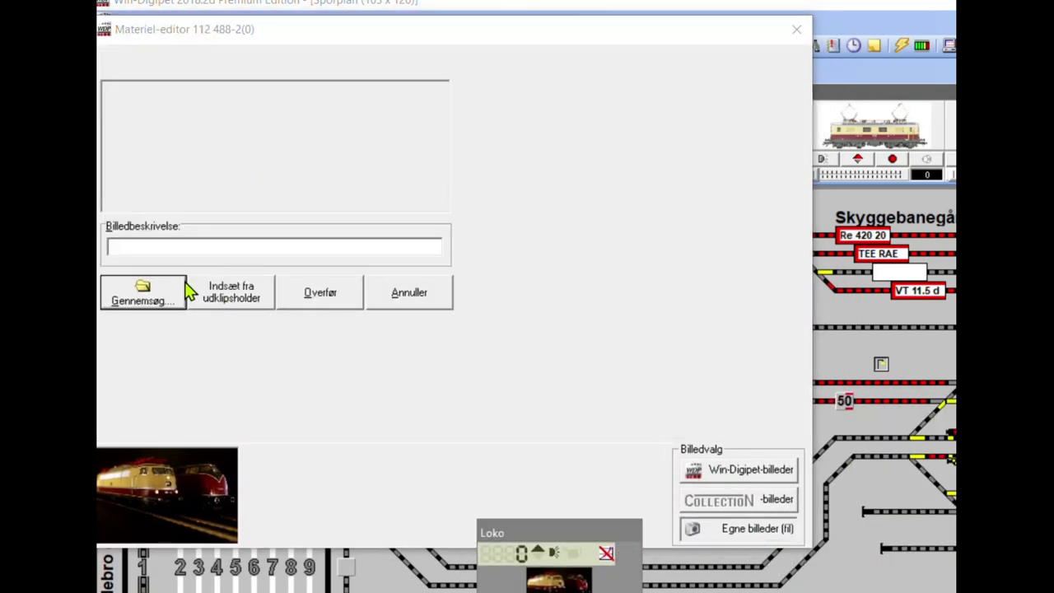
click(788, 217)
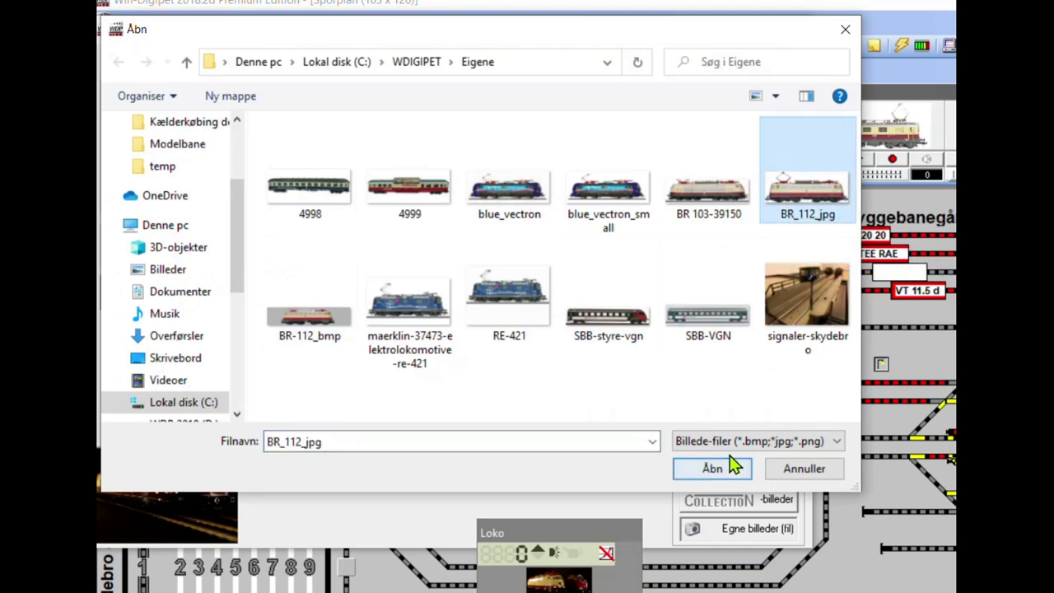
click(731, 466)
click(325, 293)
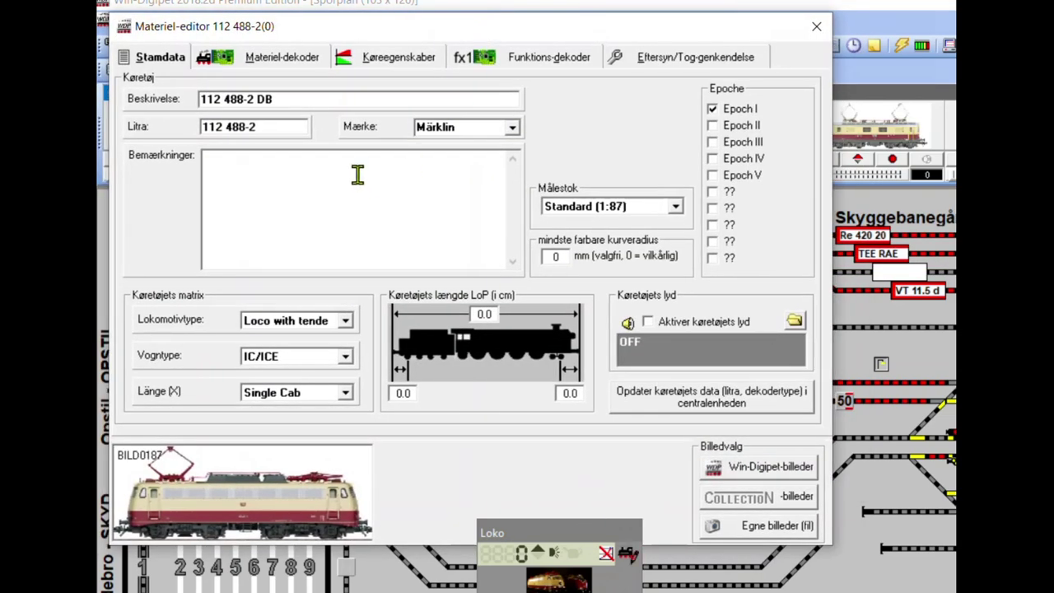
Step: Check the front overhang value 27 and decoder functions f01, f05, f06 and f10, then view driving properties
click(358, 174)
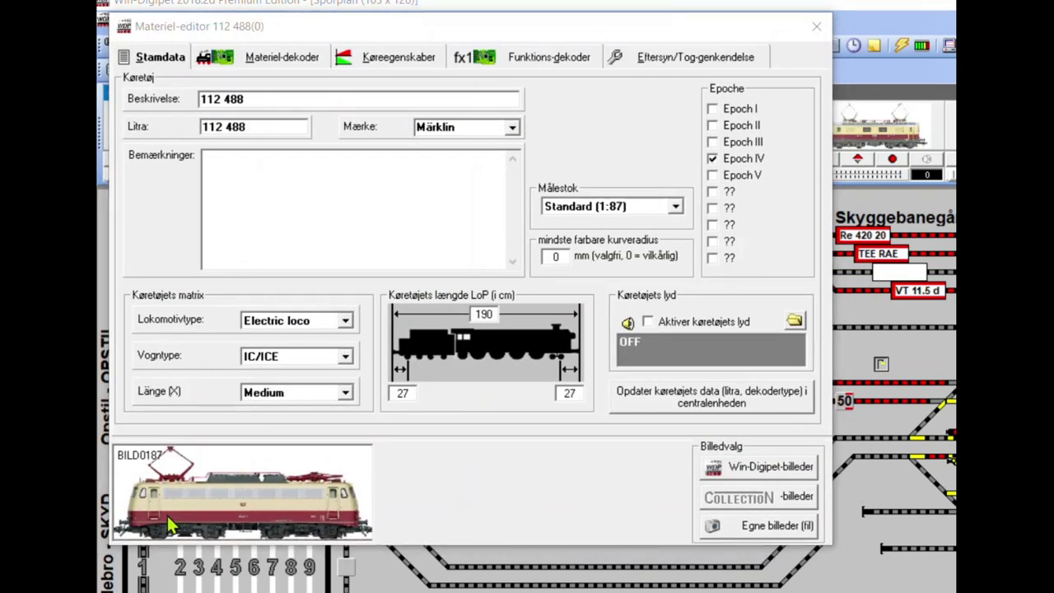
double_click(474, 316)
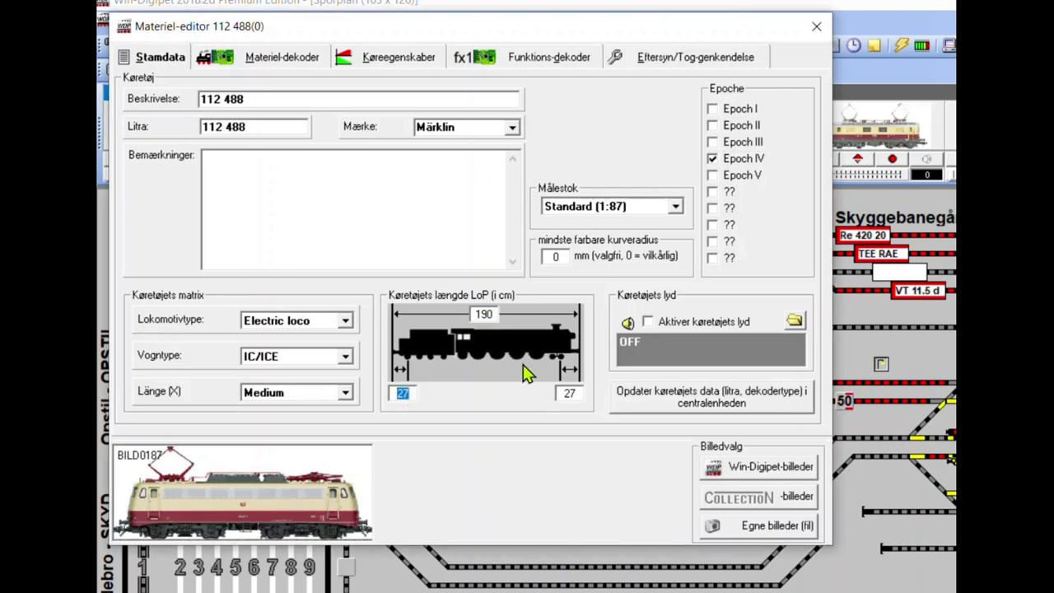
click(282, 57)
click(380, 135)
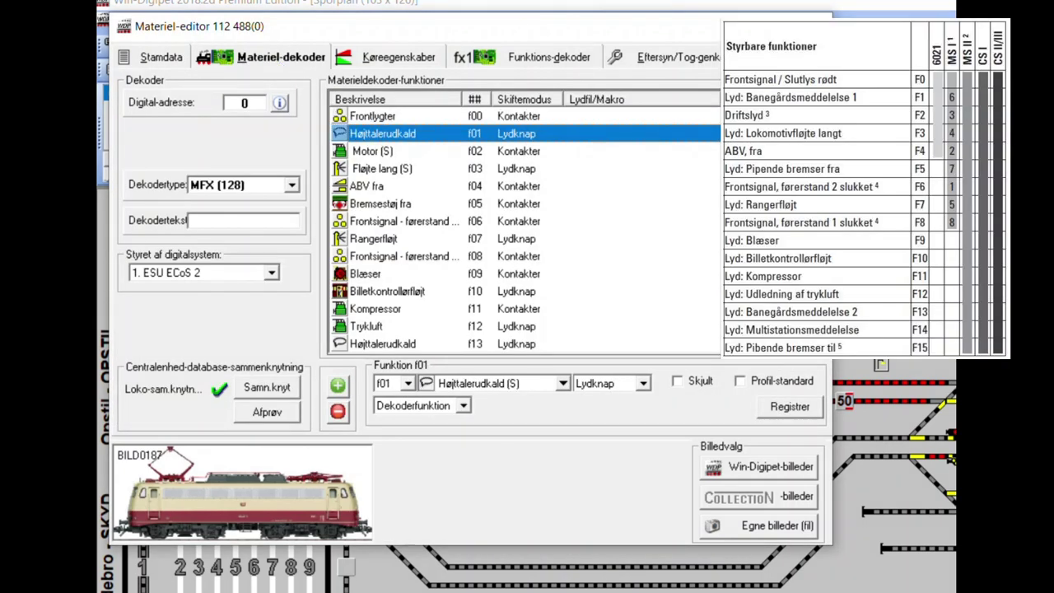
click(395, 206)
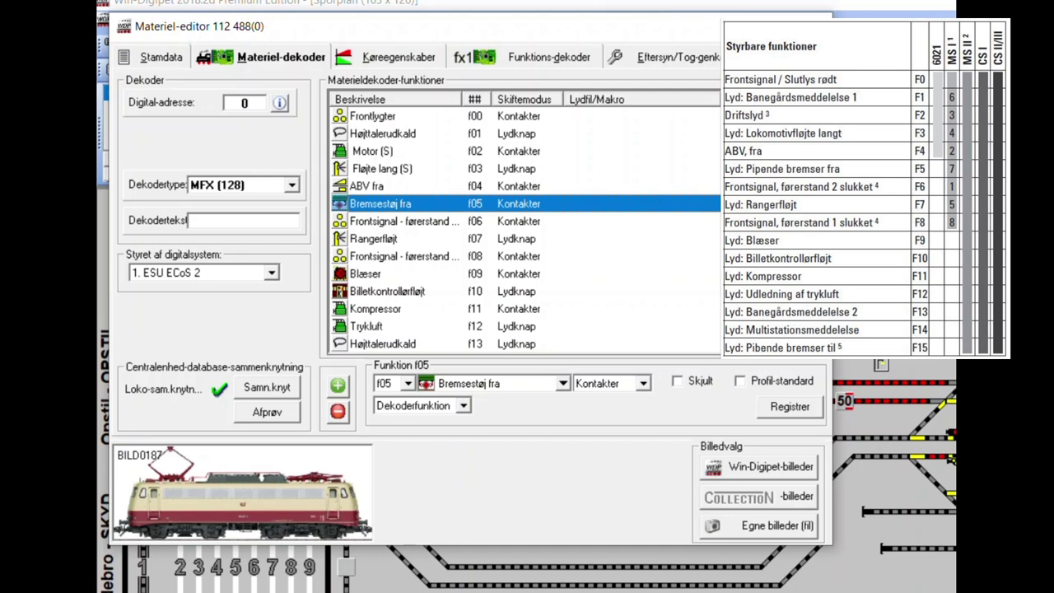
click(407, 220)
click(408, 291)
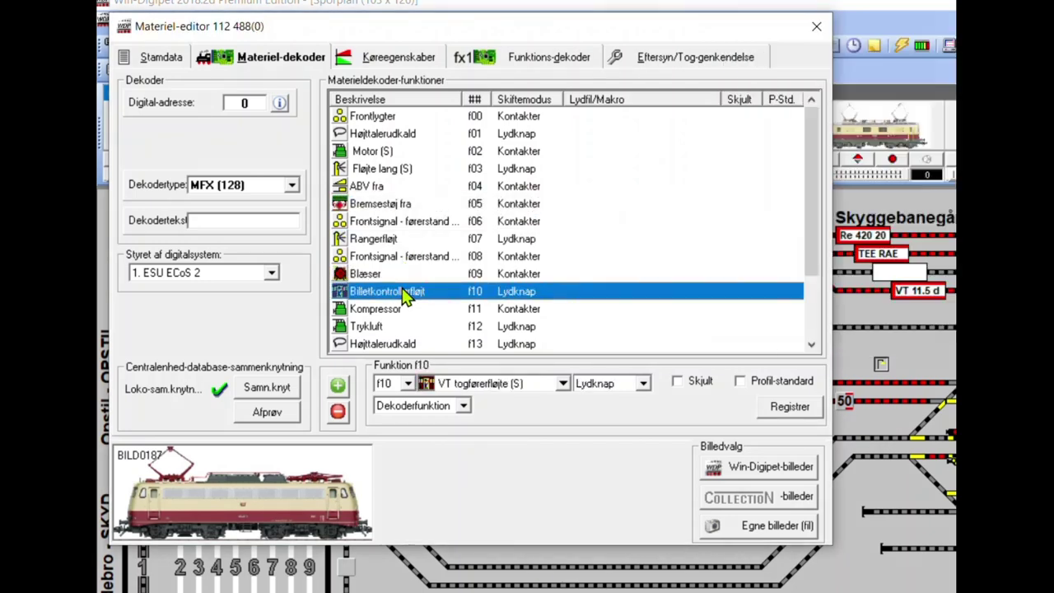
click(387, 66)
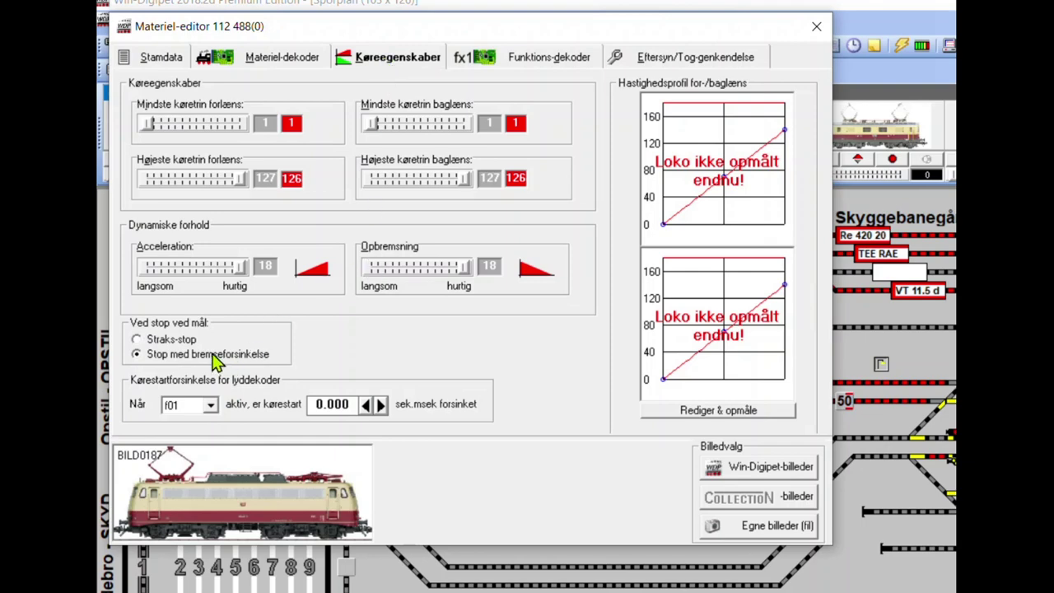
Step: Start a 15-point speed-profile measurement of the 112 488 in Rediger & opmåle
click(710, 412)
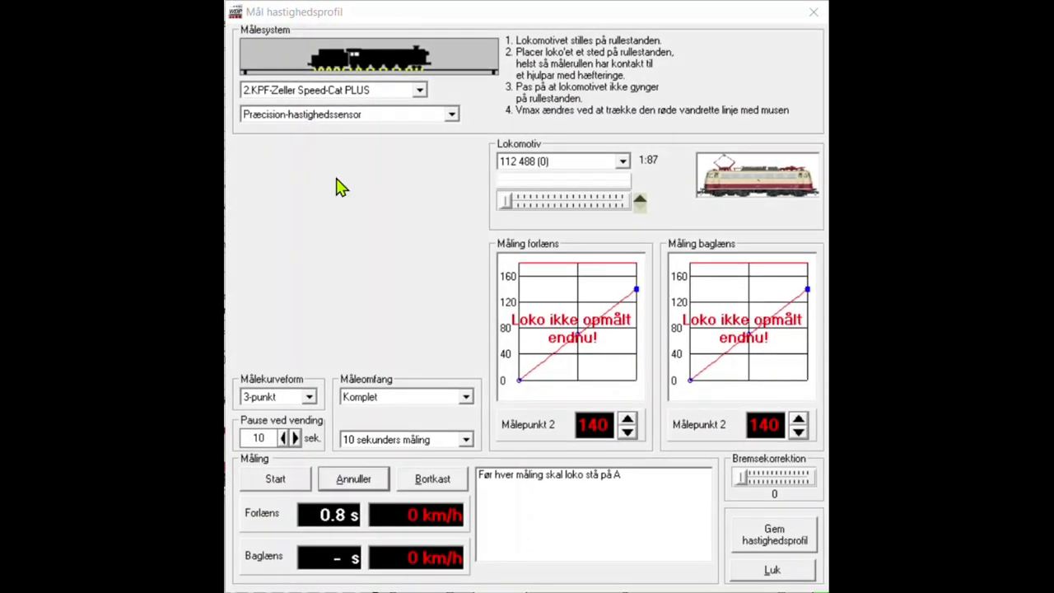
click(309, 397)
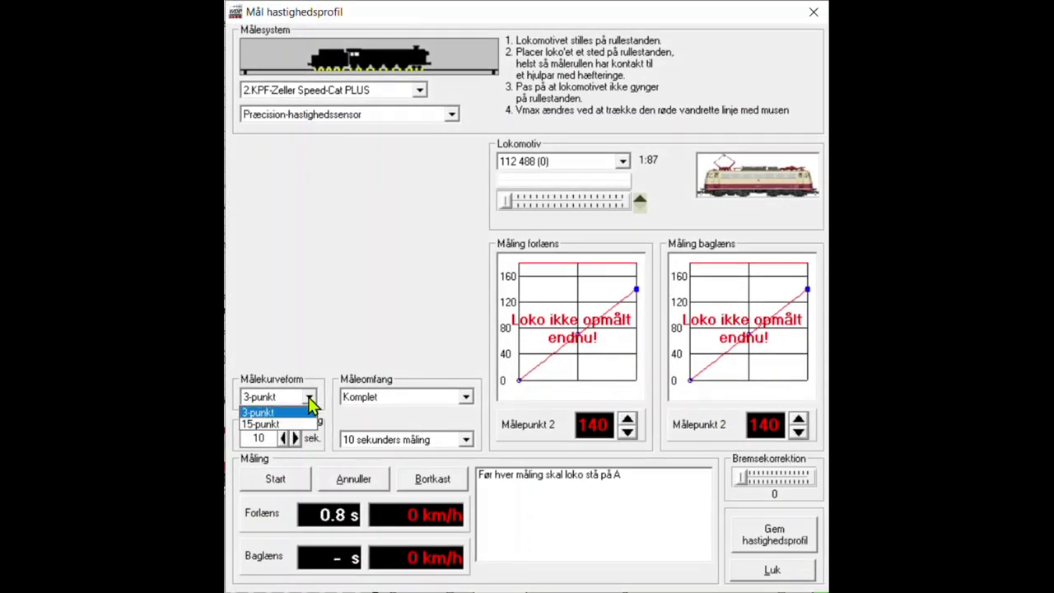
click(284, 423)
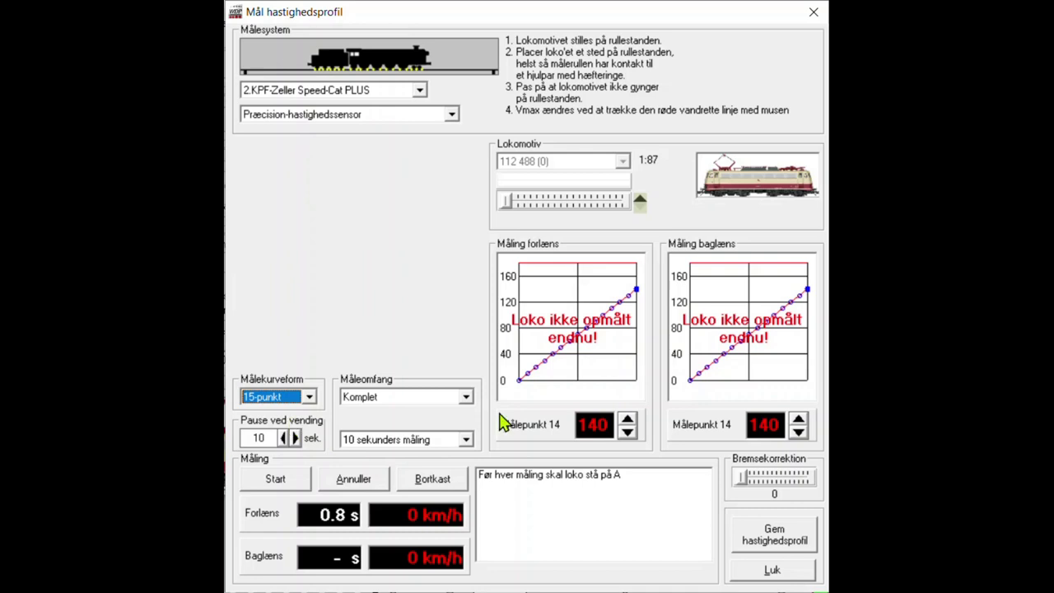
click(282, 485)
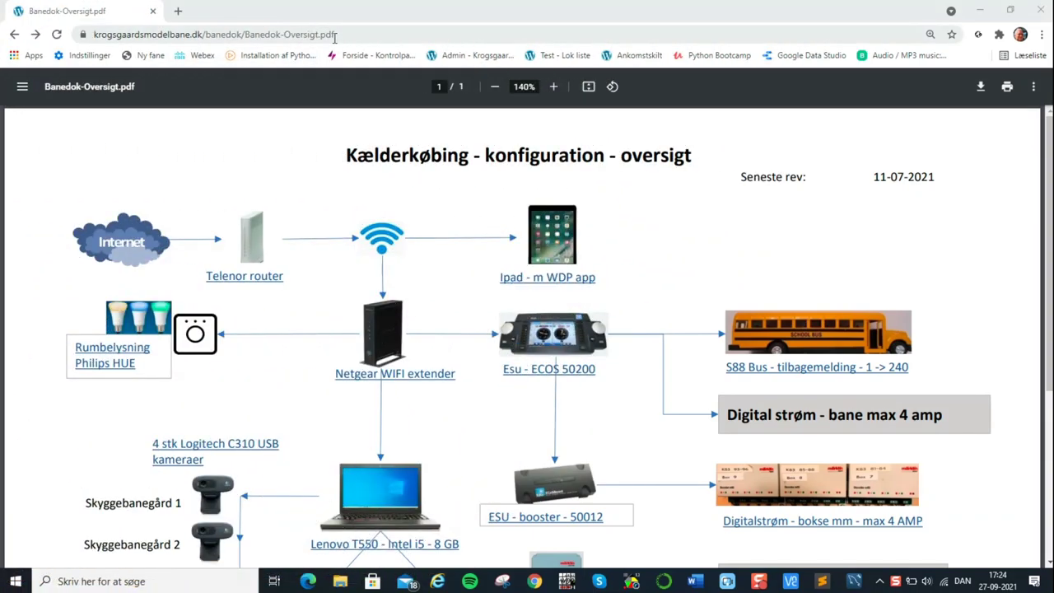
Step: Select the Banedok-Oversigt PDF's address and title, then open BaneDok-rullende-materiel.pdf from its lower diagram
drag(333, 35, 92, 35)
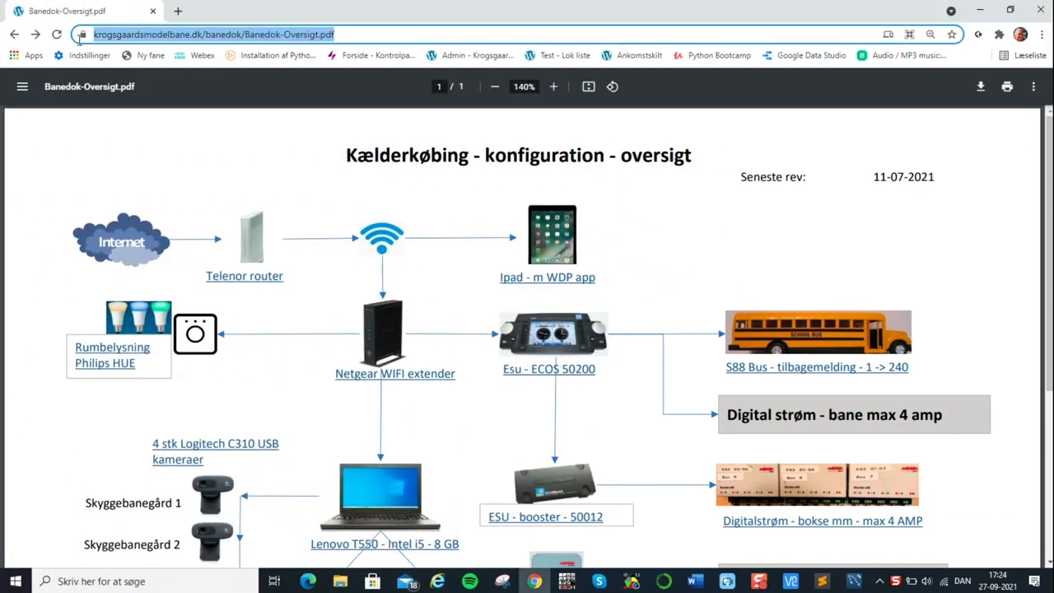
click(350, 158)
drag(491, 171, 690, 166)
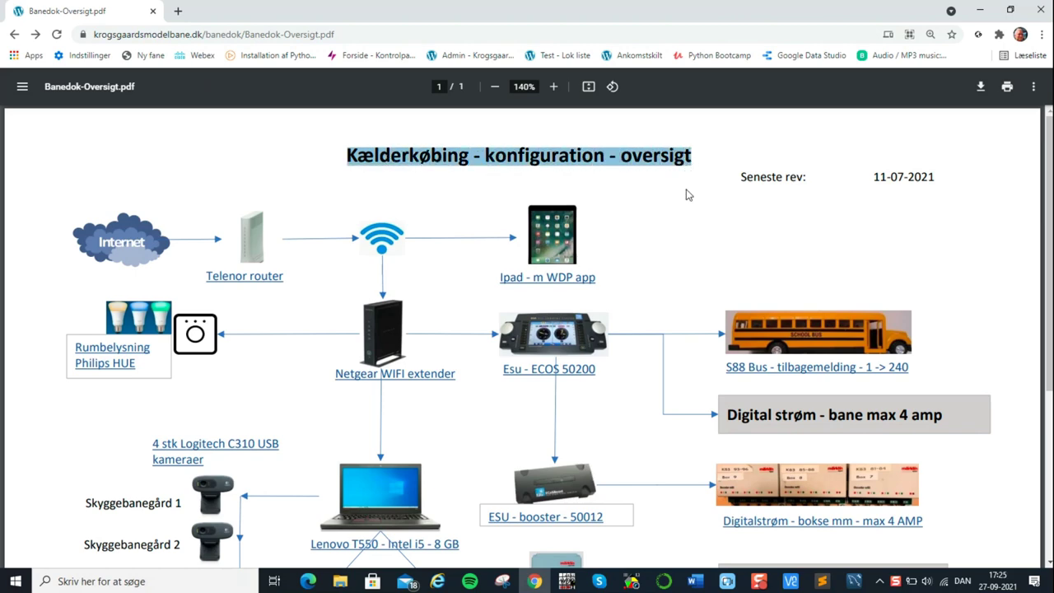
scroll(675, 205, down, 3)
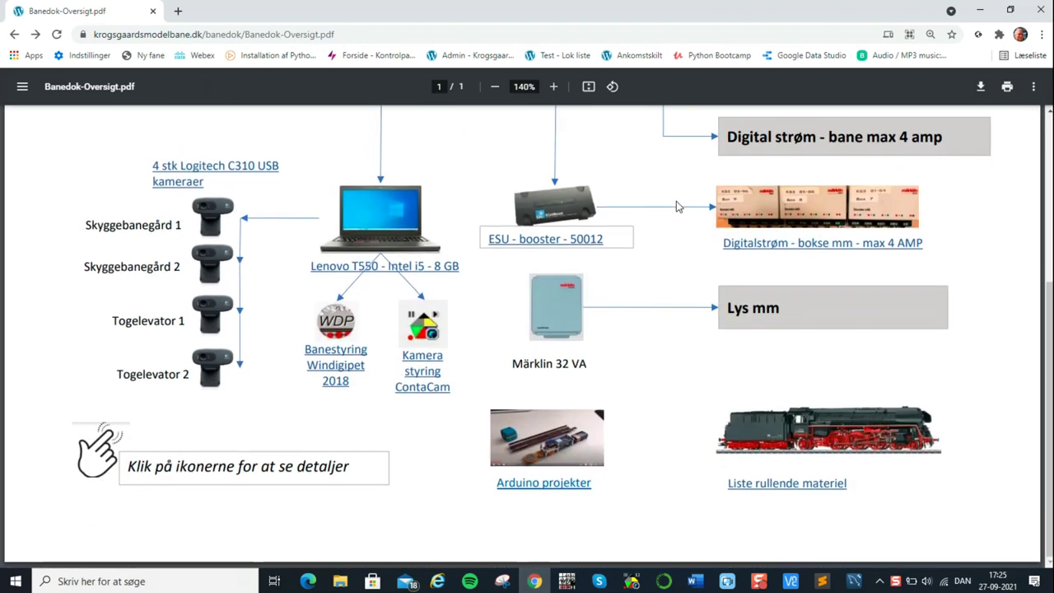
click(775, 484)
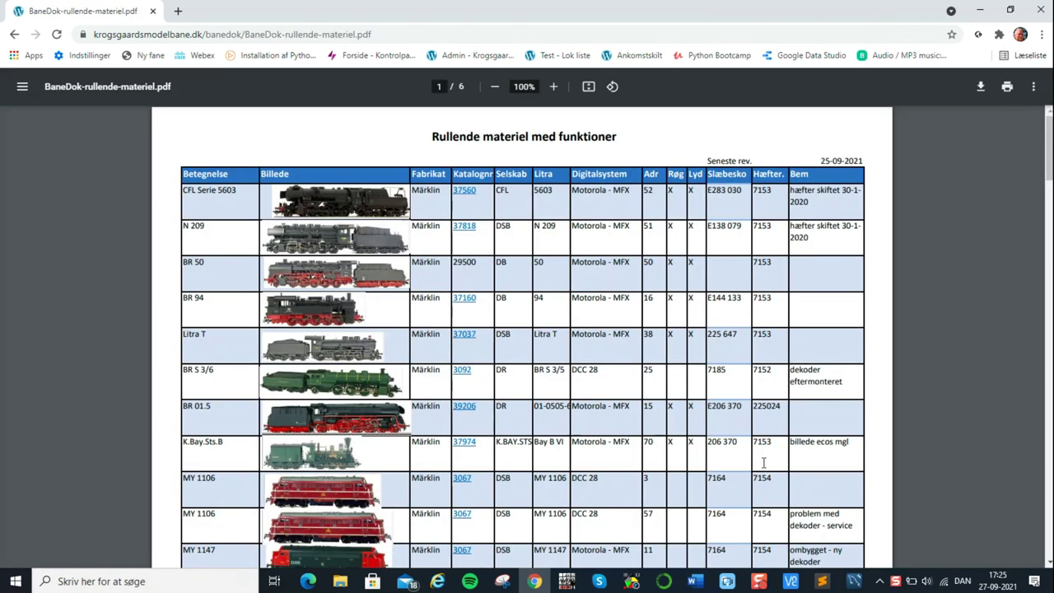
Step: Fit the rolling-stock PDF to the window width and scroll down to page 3
click(586, 88)
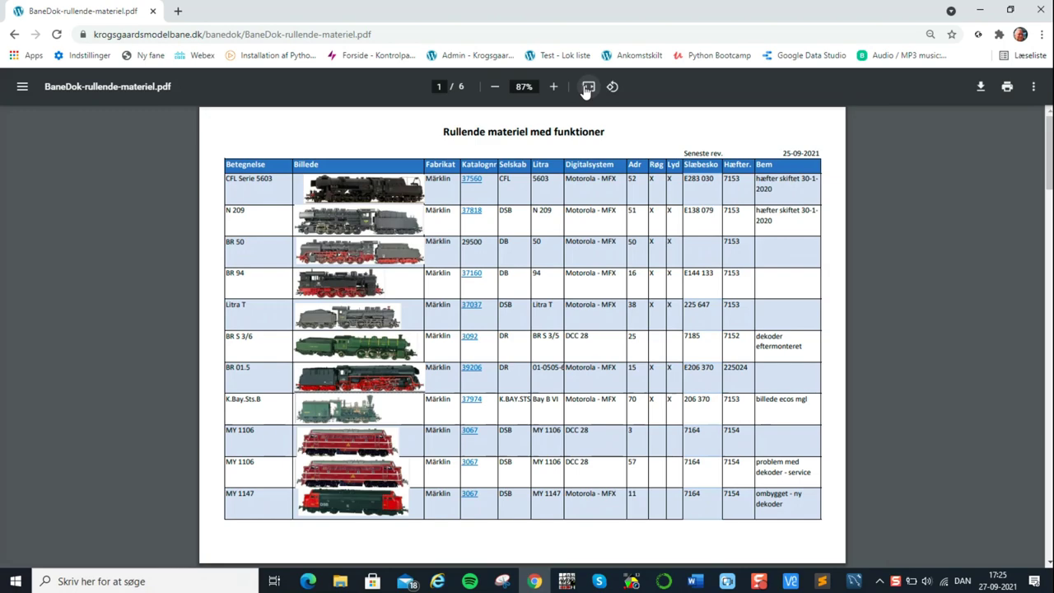
click(586, 88)
scroll(500, 257, down, 3)
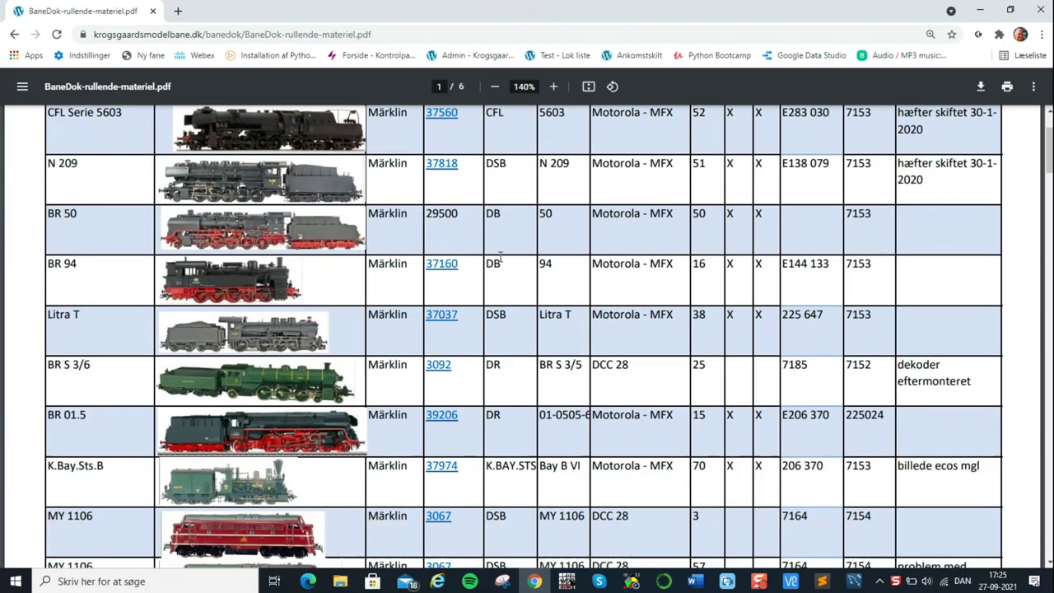
scroll(499, 258, down, 8)
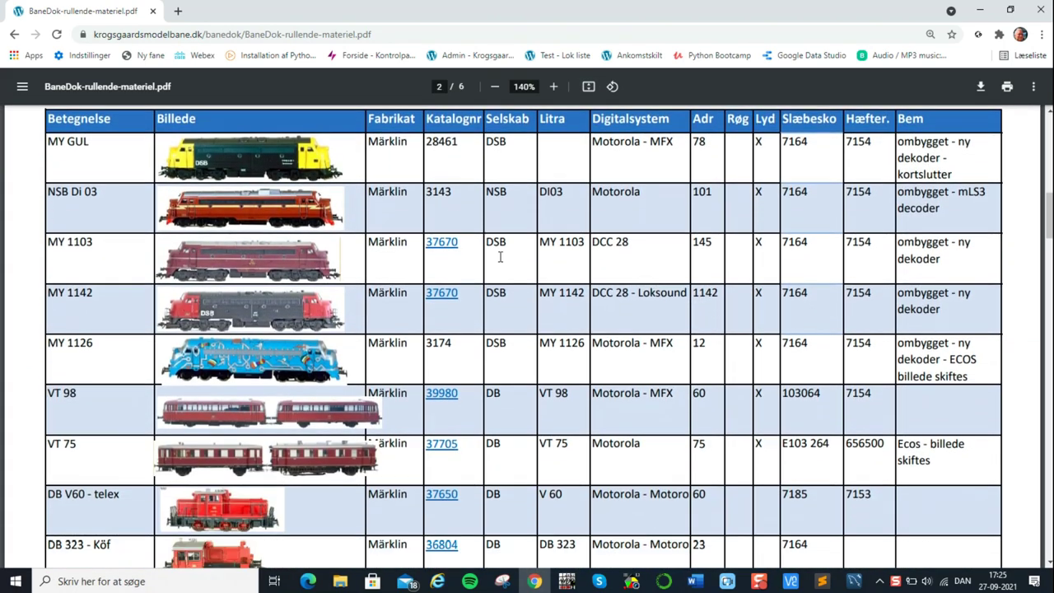
scroll(500, 258, down, 10)
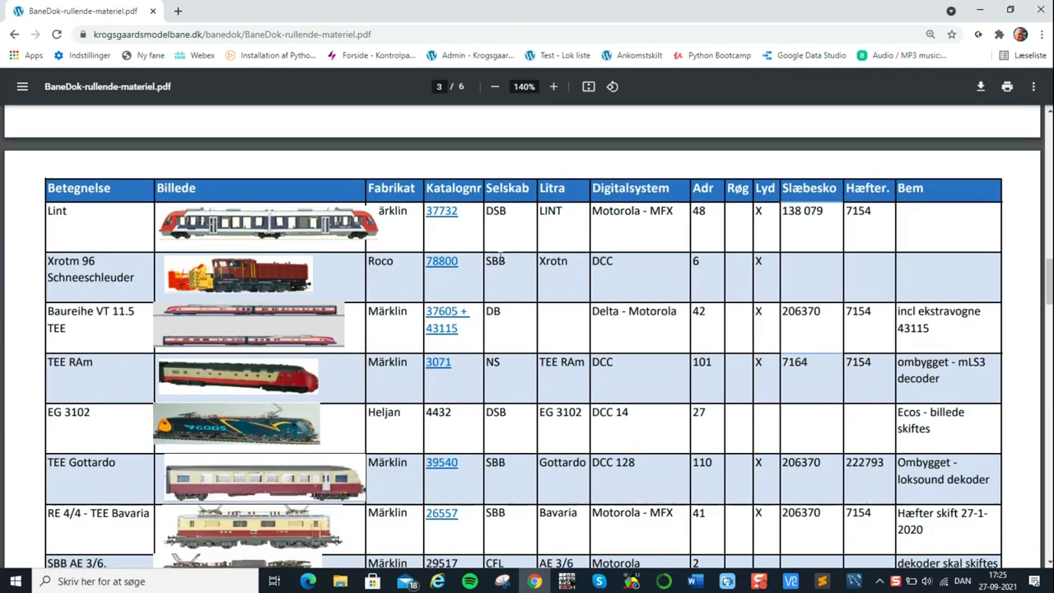
scroll(499, 257, down, 5)
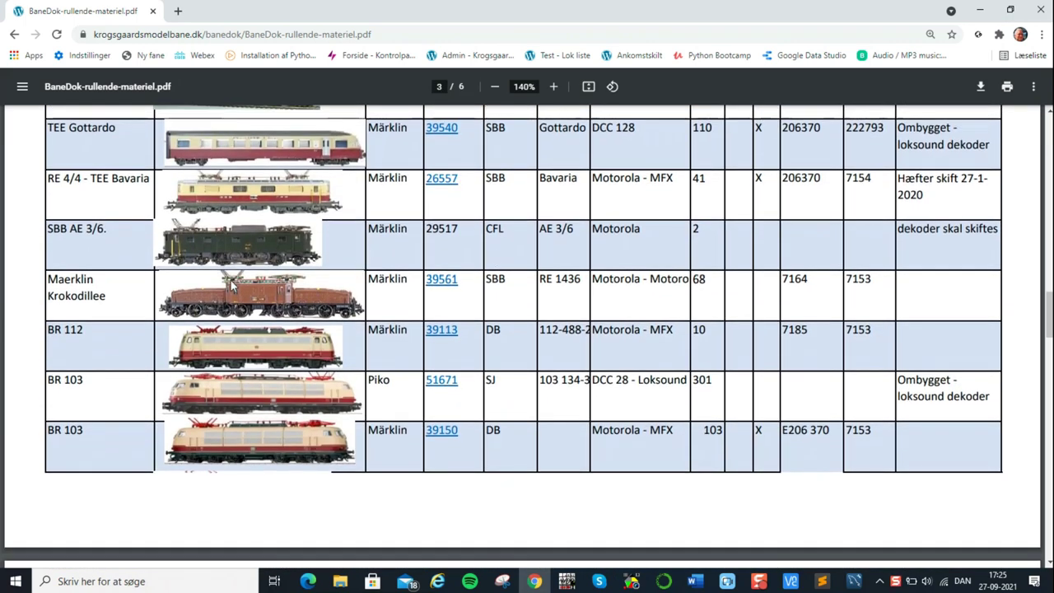
Step: Highlight the BR 112 row (Märklin 39113, DB, Motorola - MFX, address 10), then clear the selection
drag(49, 329, 871, 329)
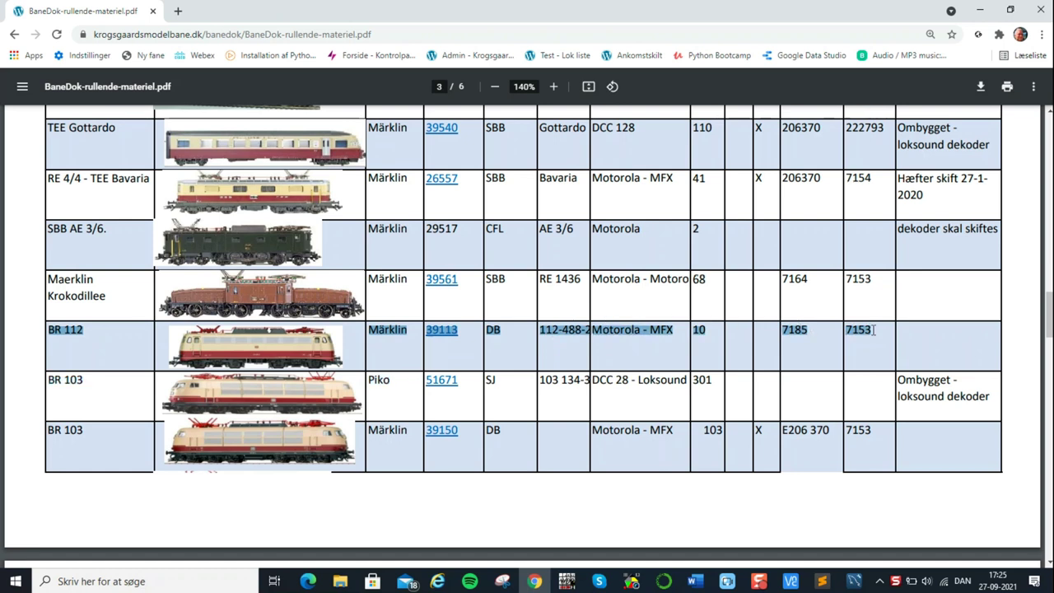
click(390, 339)
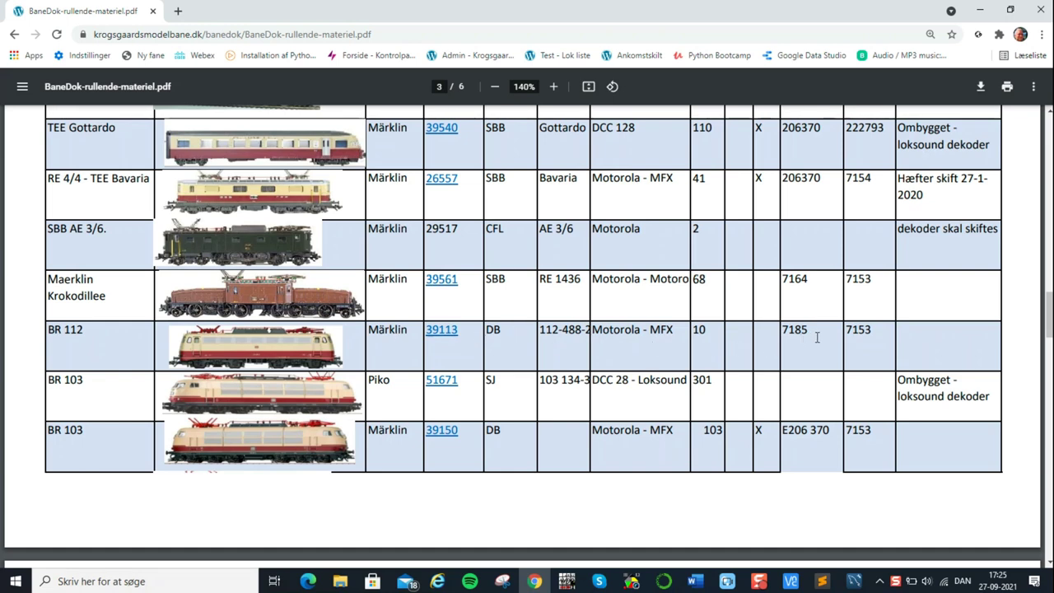
scroll(818, 336, down, 3)
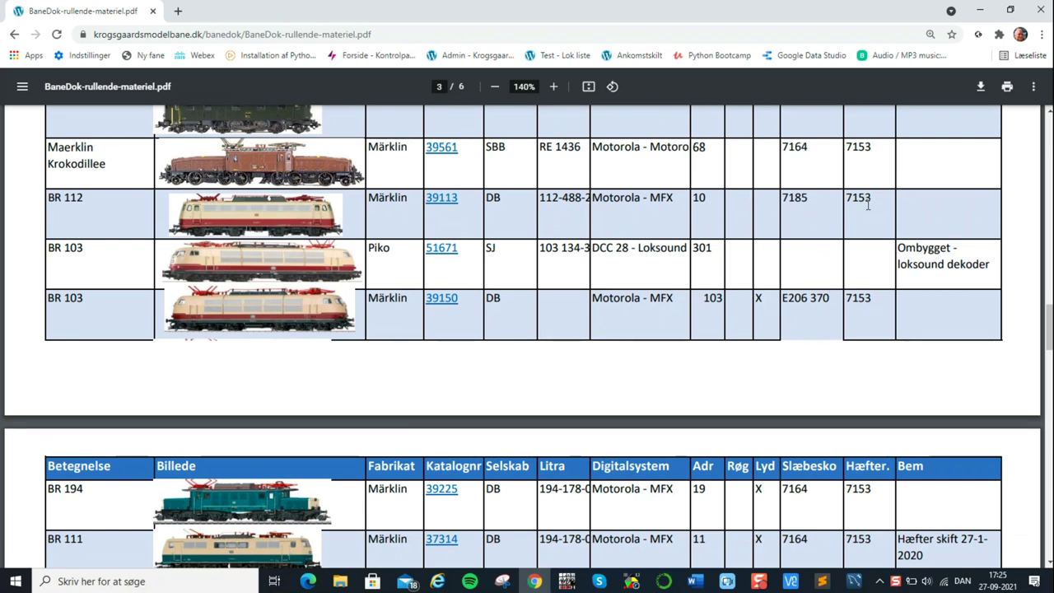
Step: Open the linked Märklin 39113 manual, fit it to the page width and scroll through it
click(442, 200)
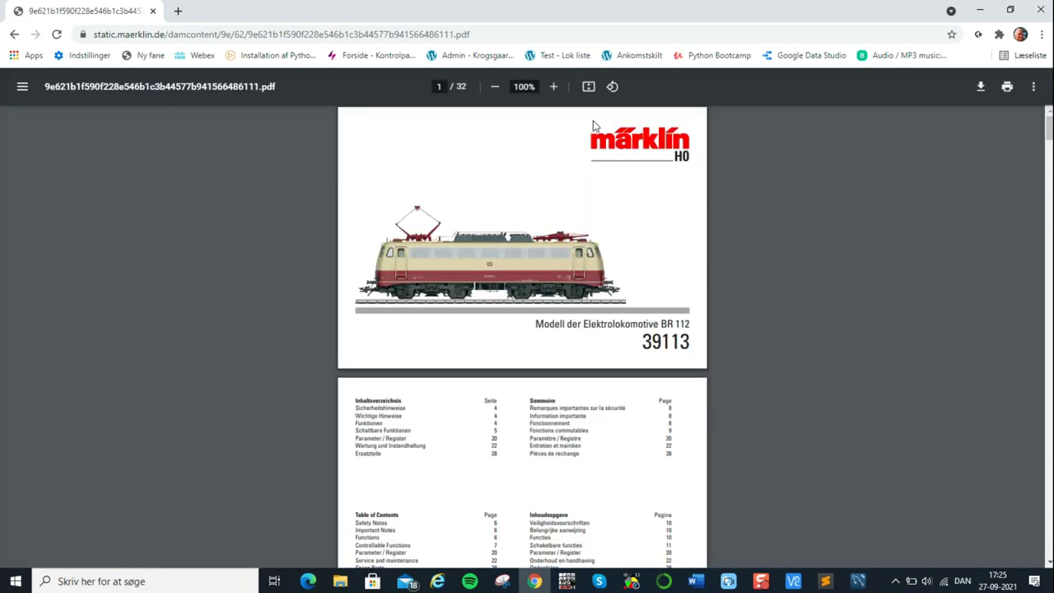
click(589, 87)
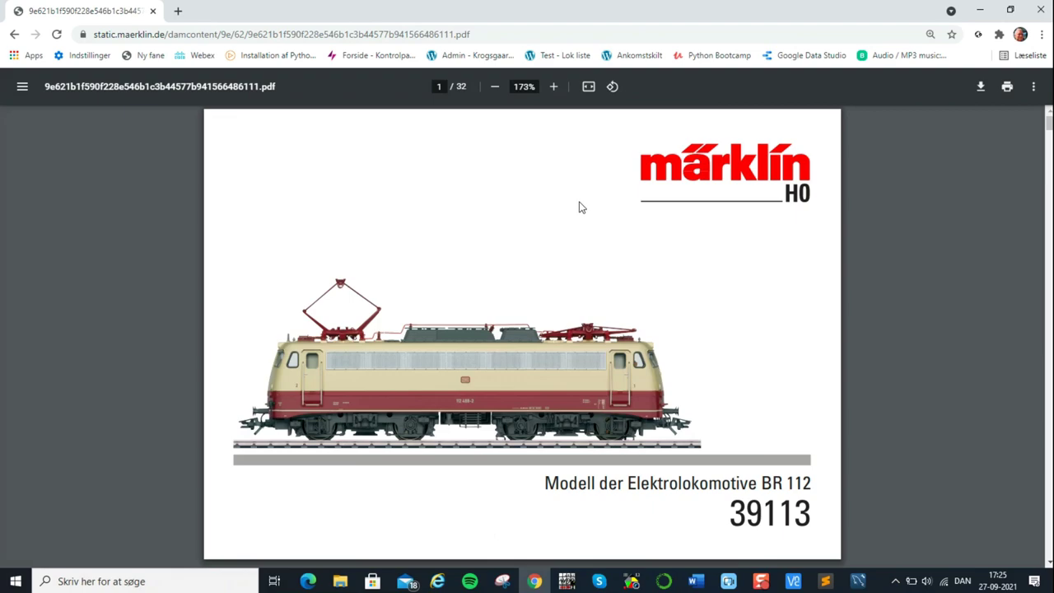
scroll(579, 207, down, 4)
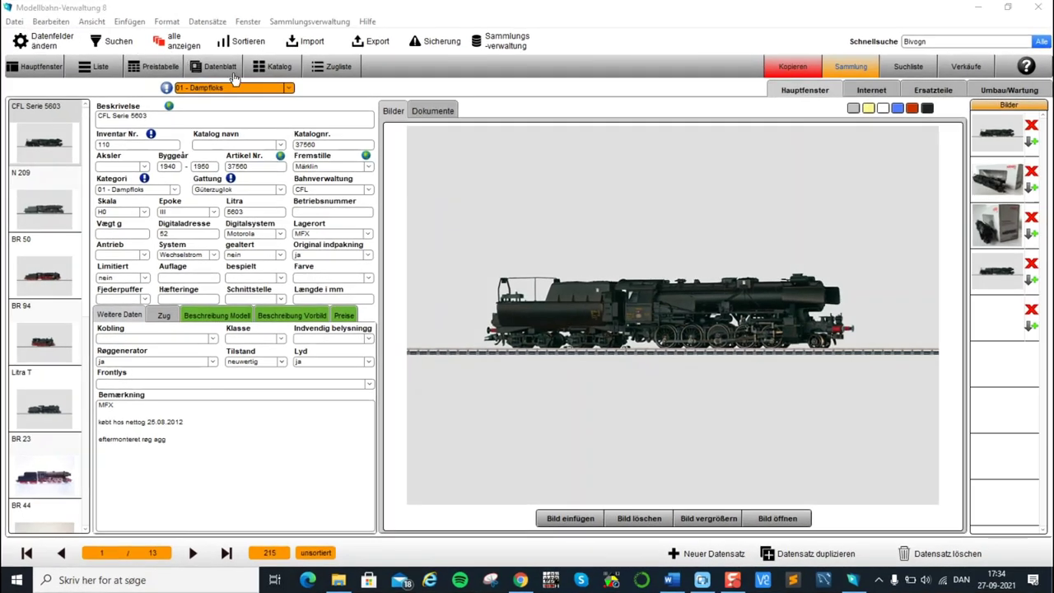
Step: Switch the category dropdown via 02 - Dieselloks to 03 - Eloks
click(289, 88)
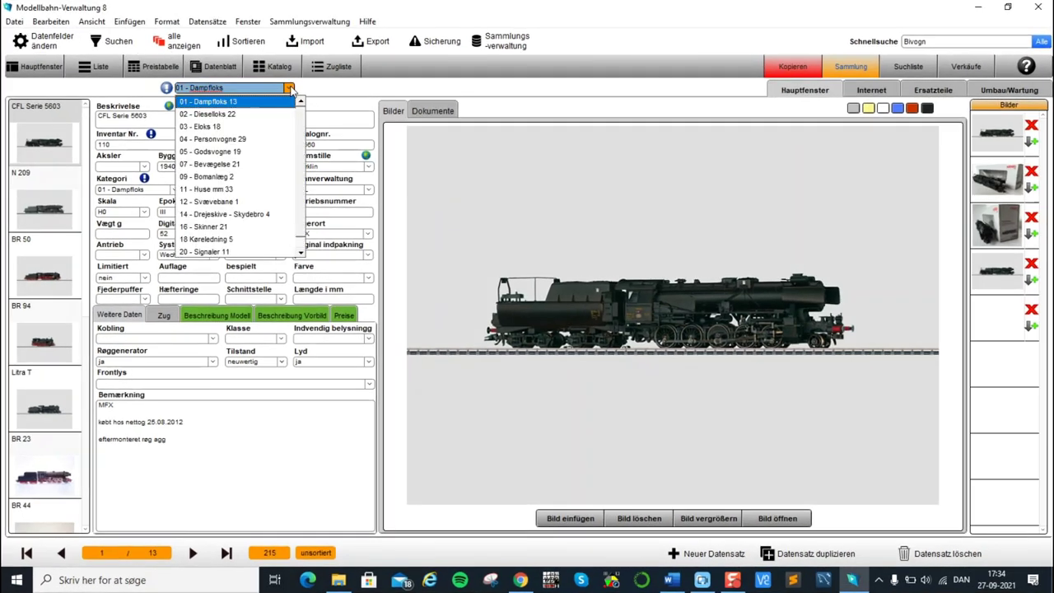
click(252, 116)
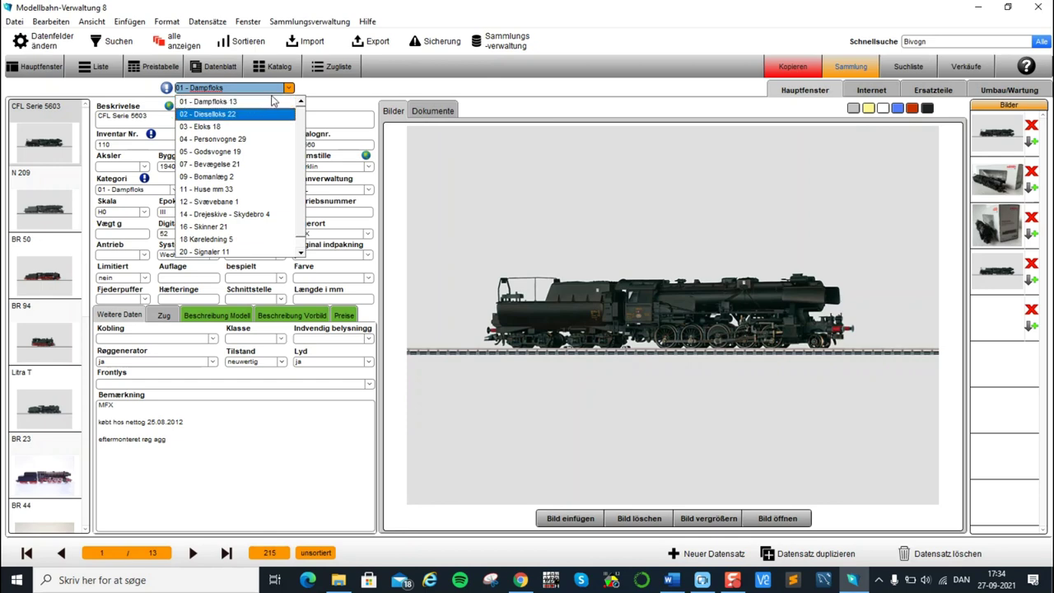
click(287, 90)
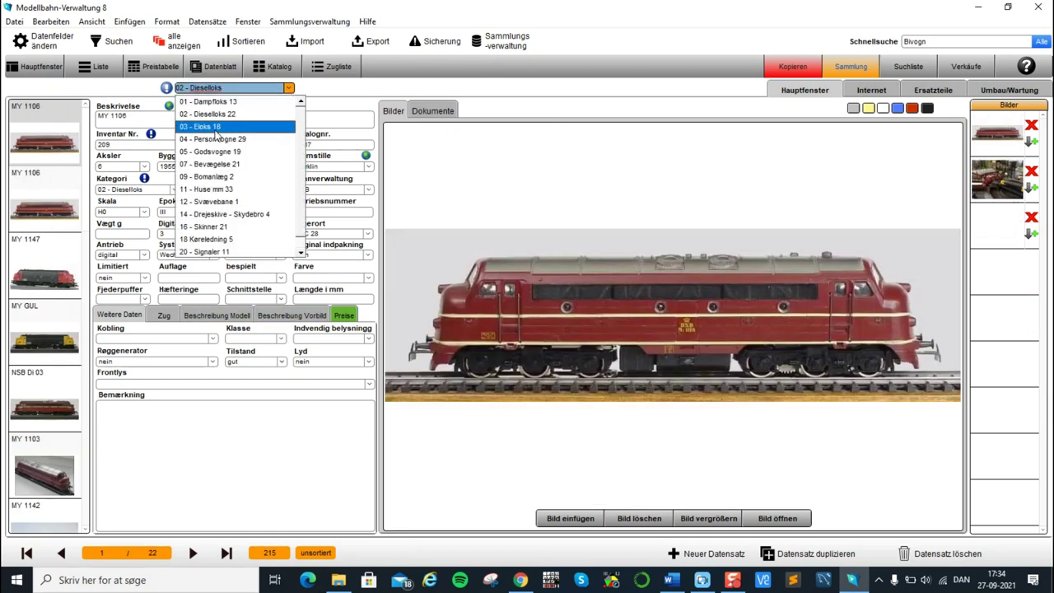
click(218, 126)
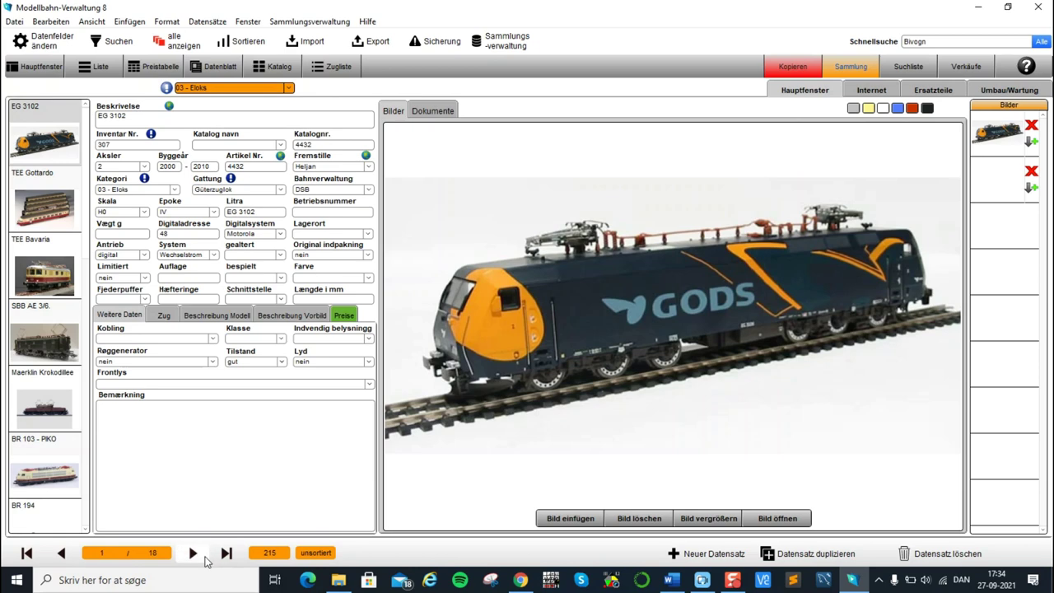
Step: Step through the electric-loco records to the last one, 112 488
click(191, 554)
click(192, 553)
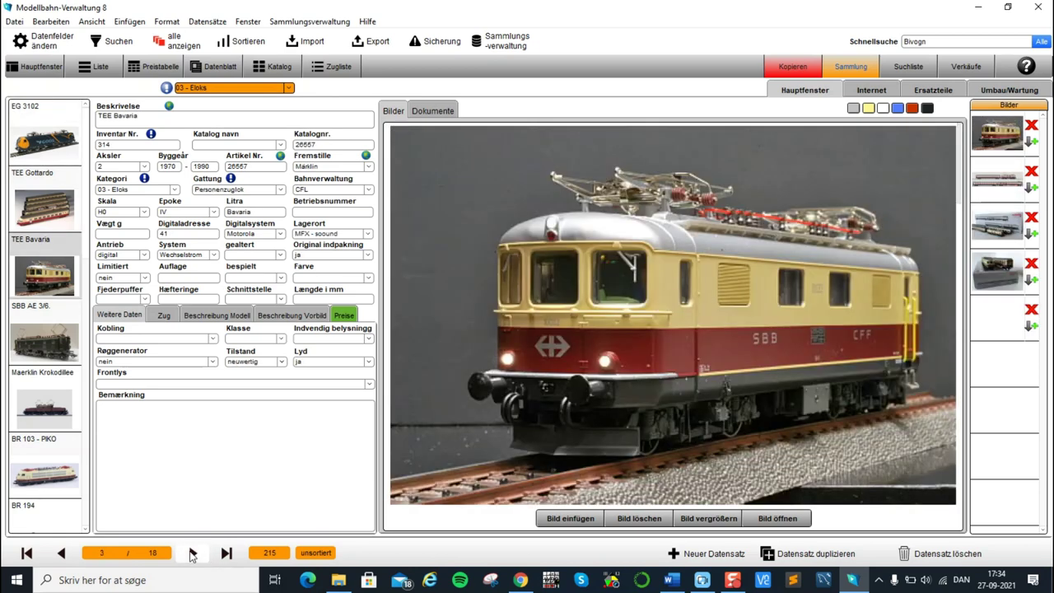
click(191, 553)
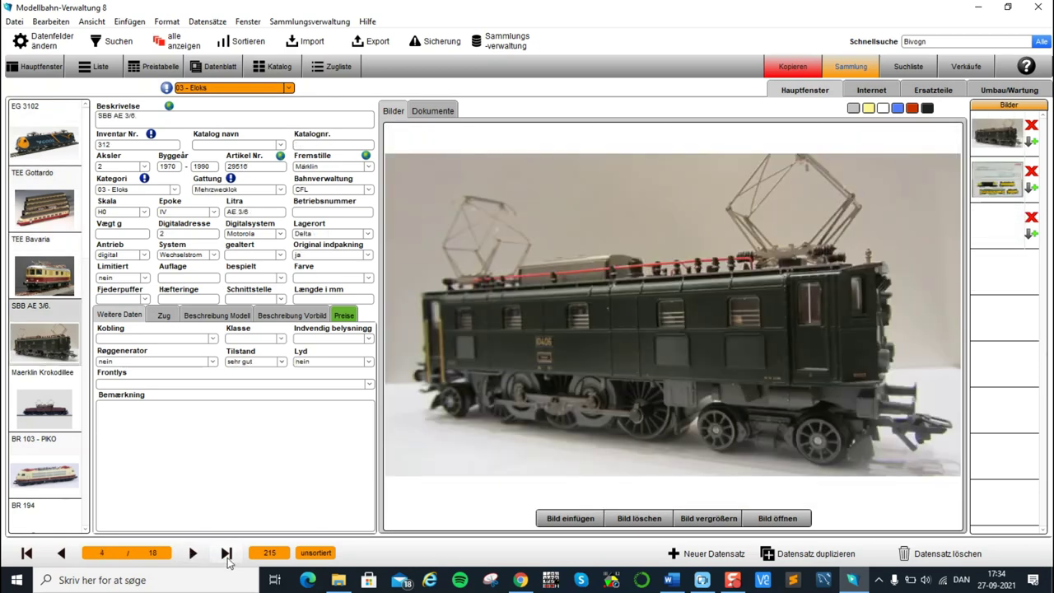
click(226, 553)
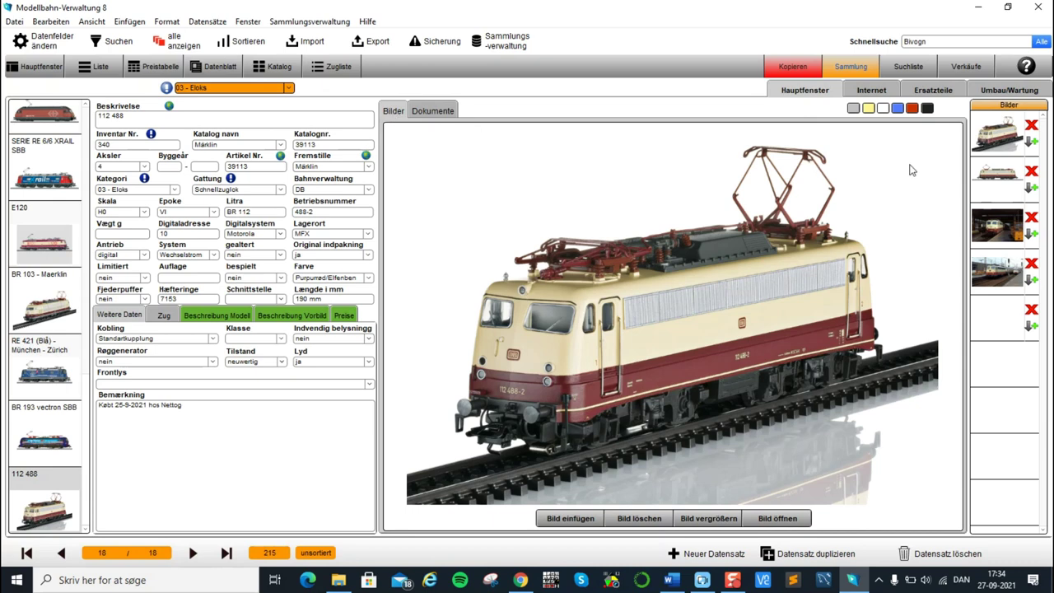
Step: View the 112 488 record's second to fourth pictures, its attached documents and Märklin's 39113 web page
click(996, 172)
click(994, 223)
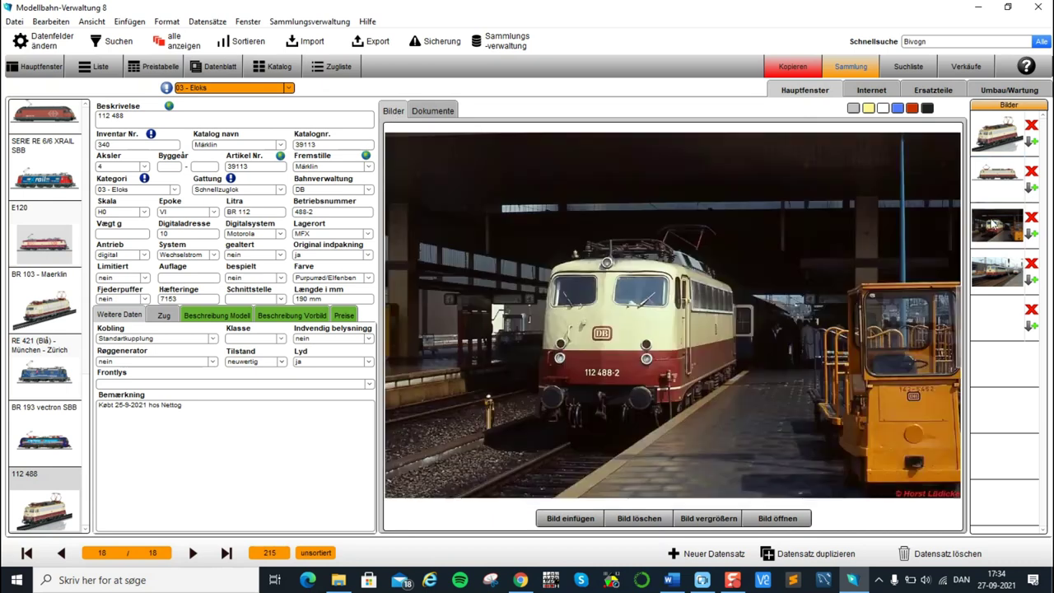
click(1009, 276)
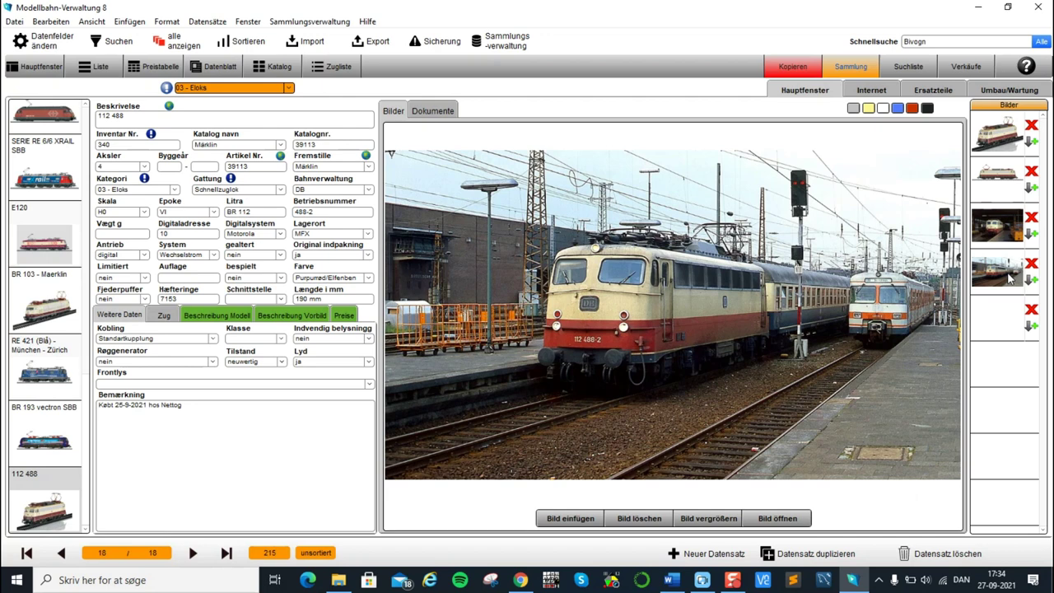
click(447, 112)
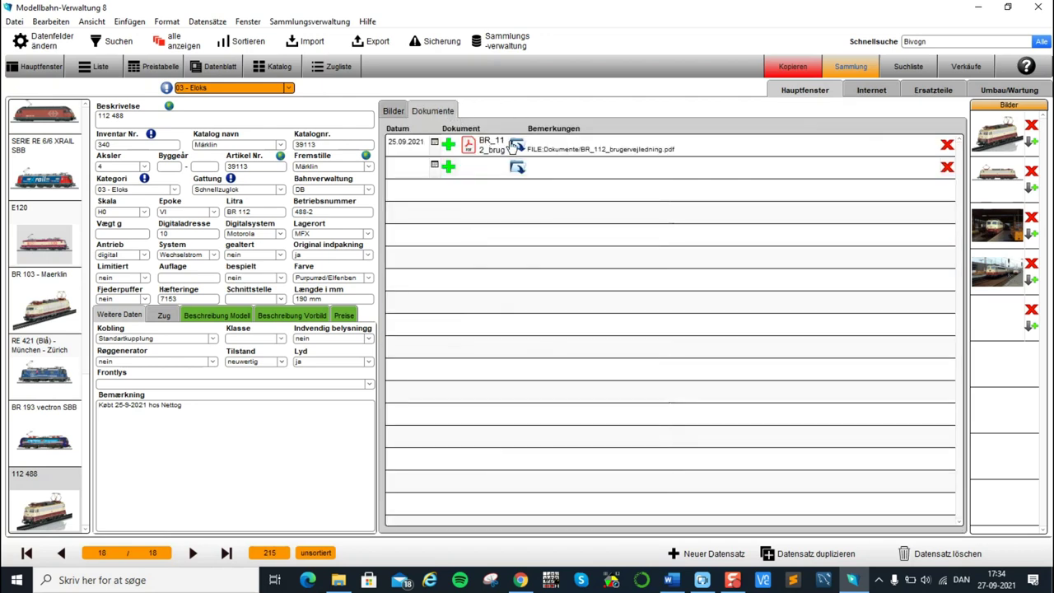
click(867, 95)
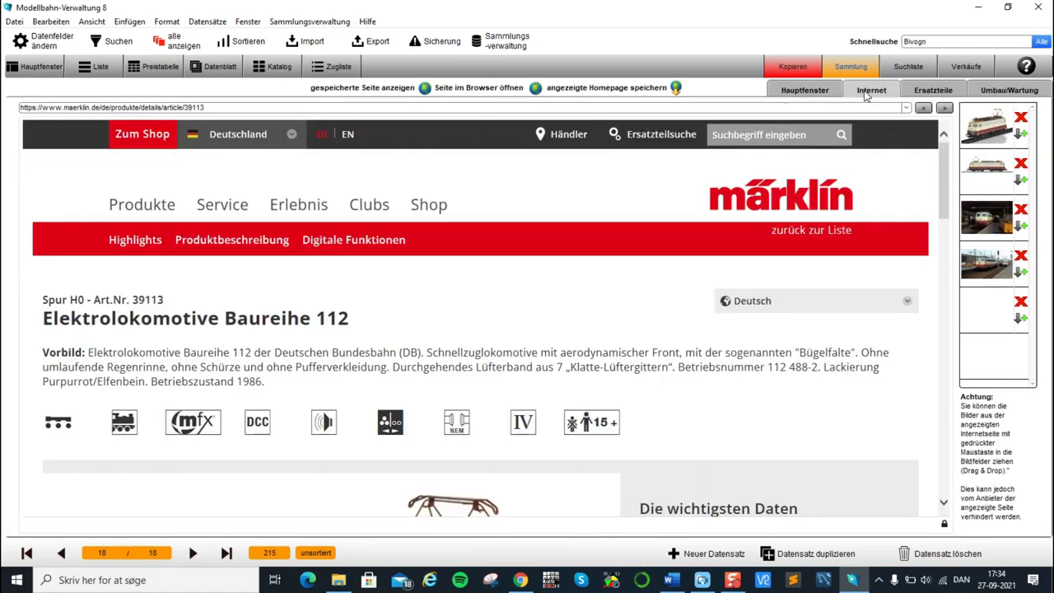
scroll(679, 255, down, 2)
scroll(679, 258, down, 8)
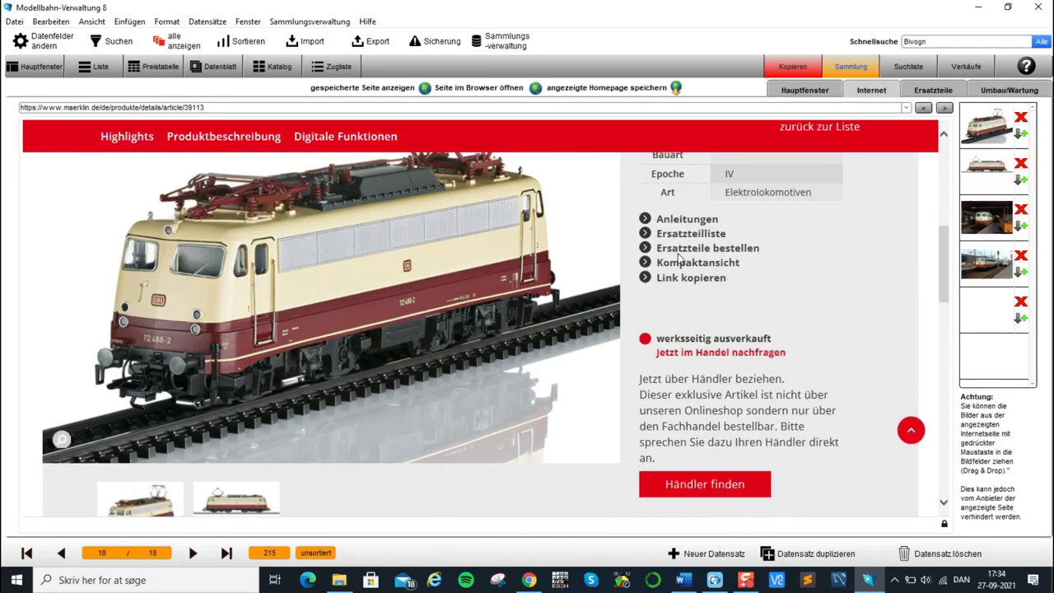
scroll(678, 259, down, 10)
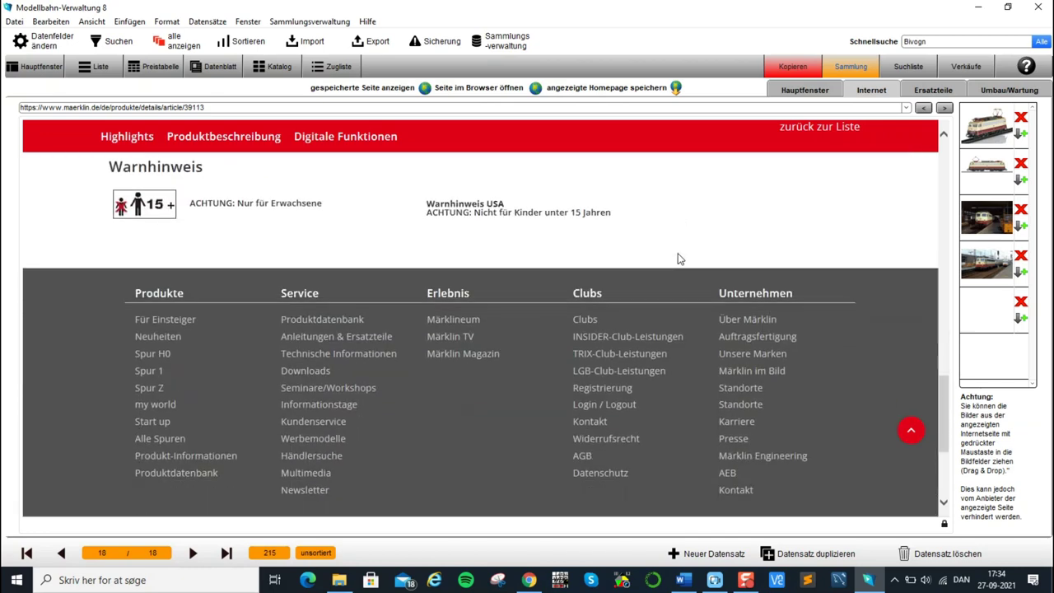
scroll(677, 252, up, 20)
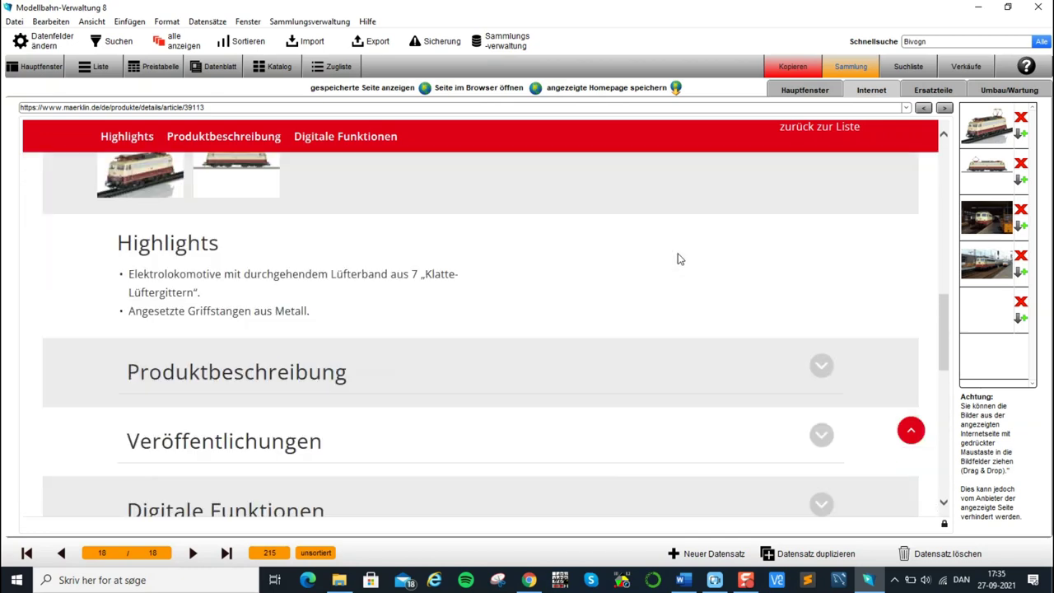
scroll(671, 249, up, 3)
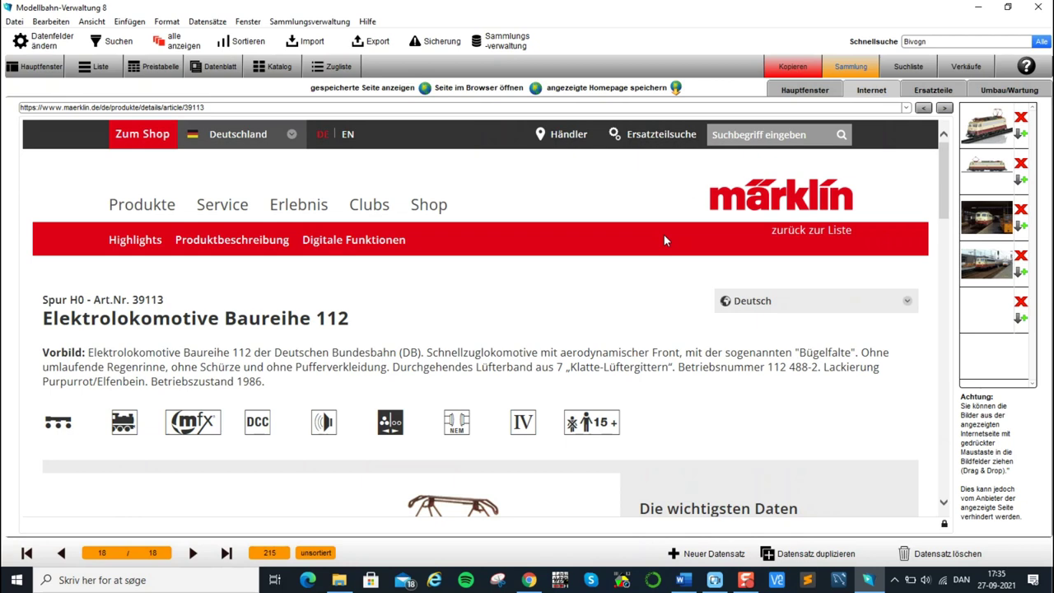
click(778, 93)
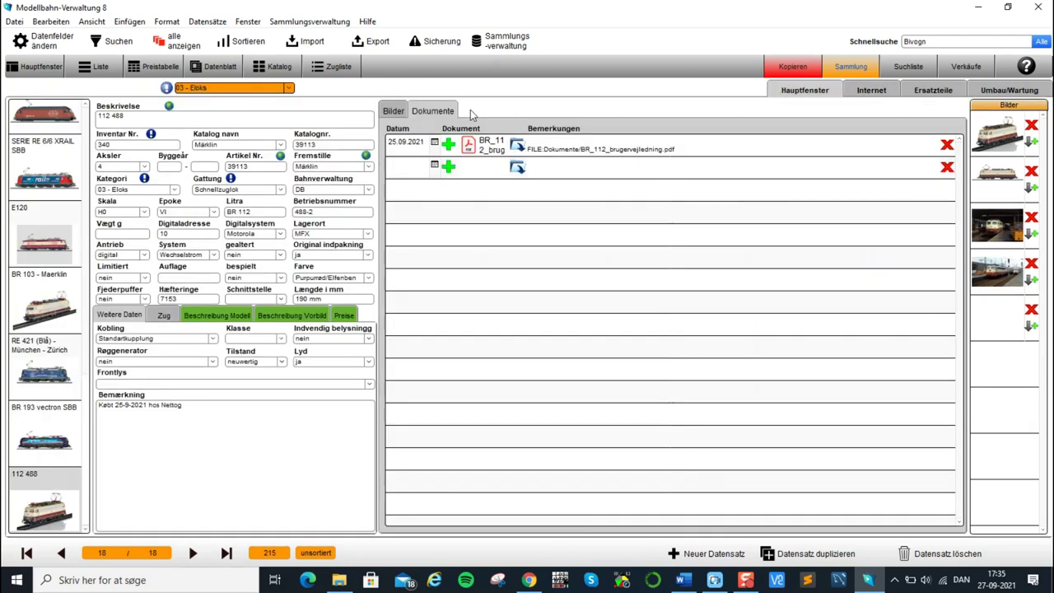